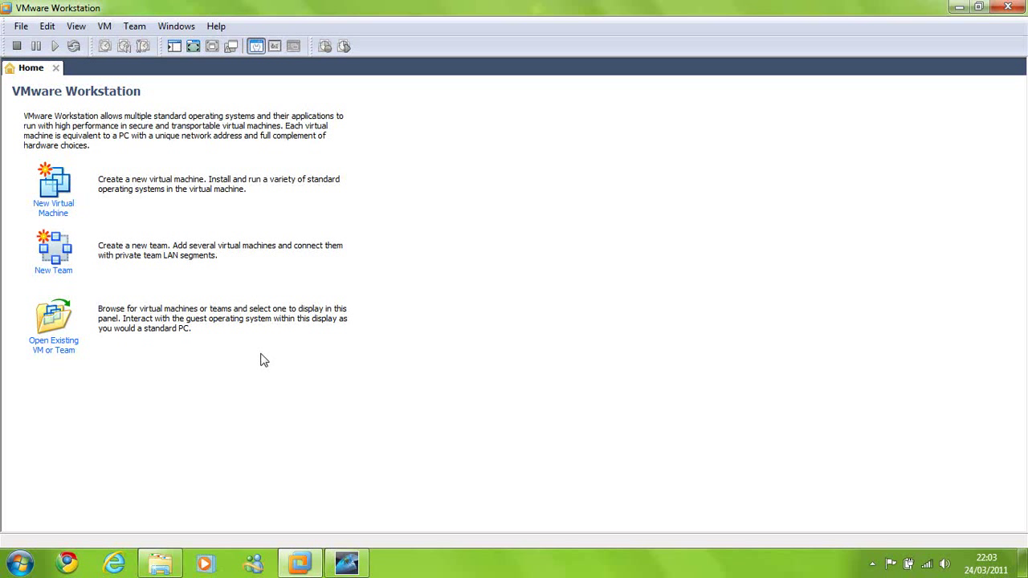
- Open the existing virtual machine Mac OS X Server 10.6 (experimental).vmx and bring up its settings
left_click(73, 346)
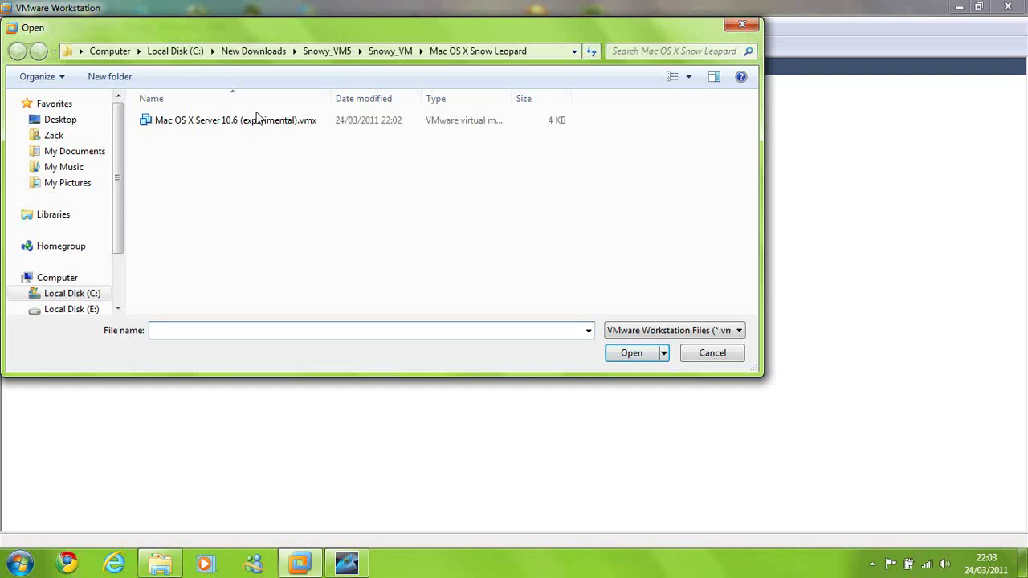
double_click(259, 123)
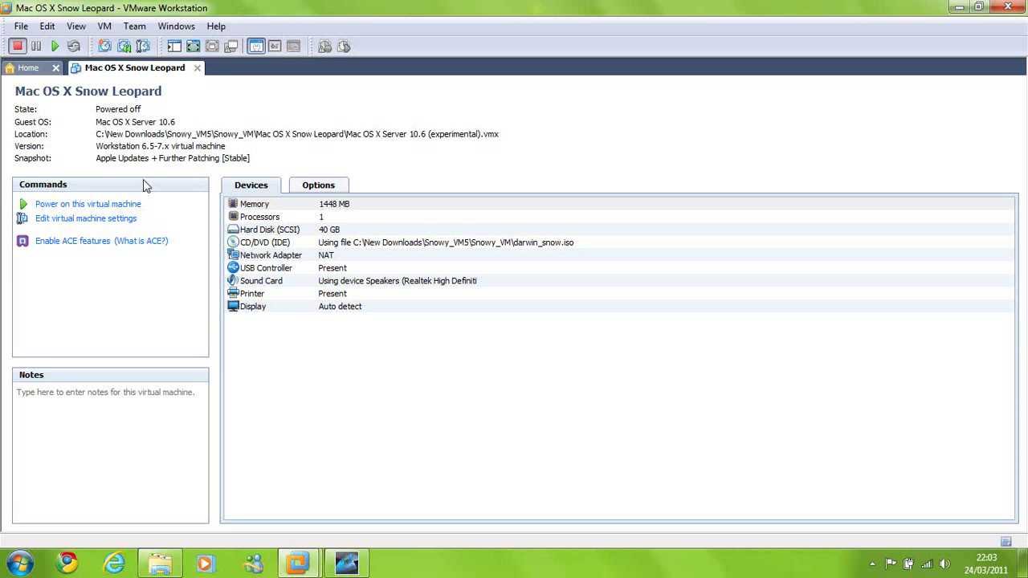
left_click(131, 223)
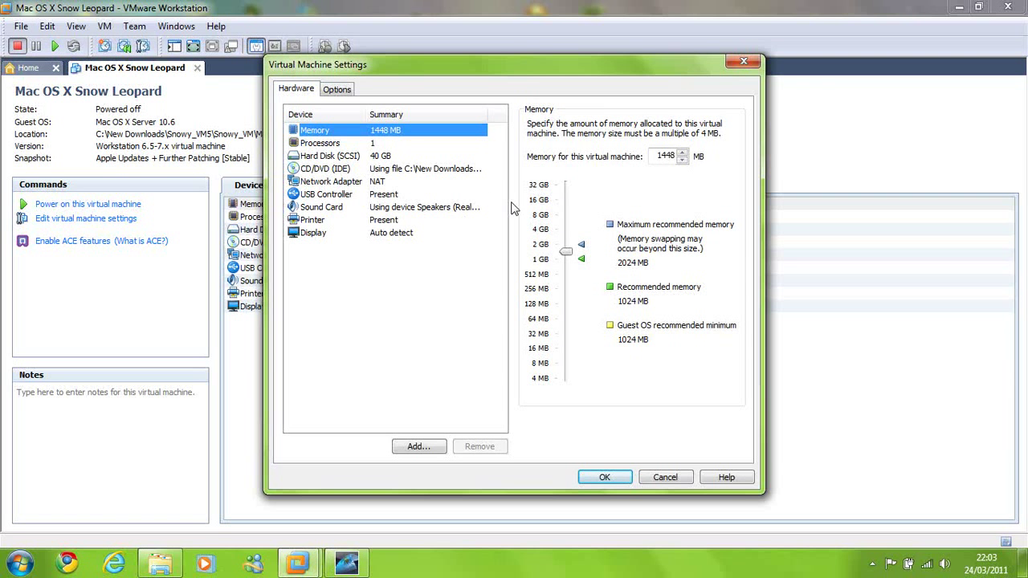
- Try the virtual machine's memory at 1024 MB and return it to 1448 MB
mouse_move(567, 252)
left_mouse_down()
mouse_move(569, 180)
mouse_move(569, 288)
mouse_move(566, 254)
mouse_move(567, 267)
left_mouse_up()
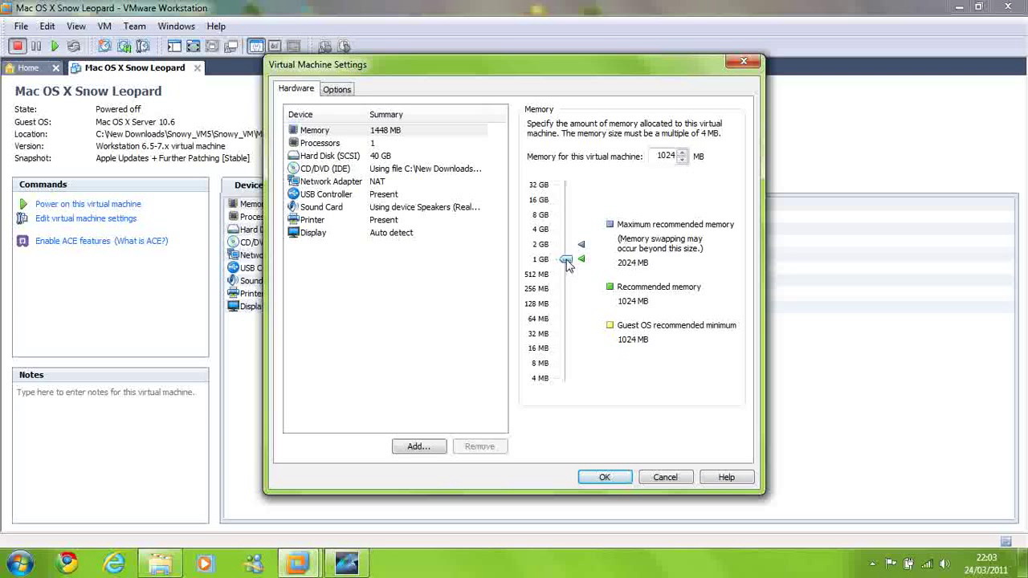
left_click_drag(568, 266, 568, 253)
- Review the processor, hard disk with its disk utilities, CD/DVD, network adapter and USB controller settings
left_click(406, 148)
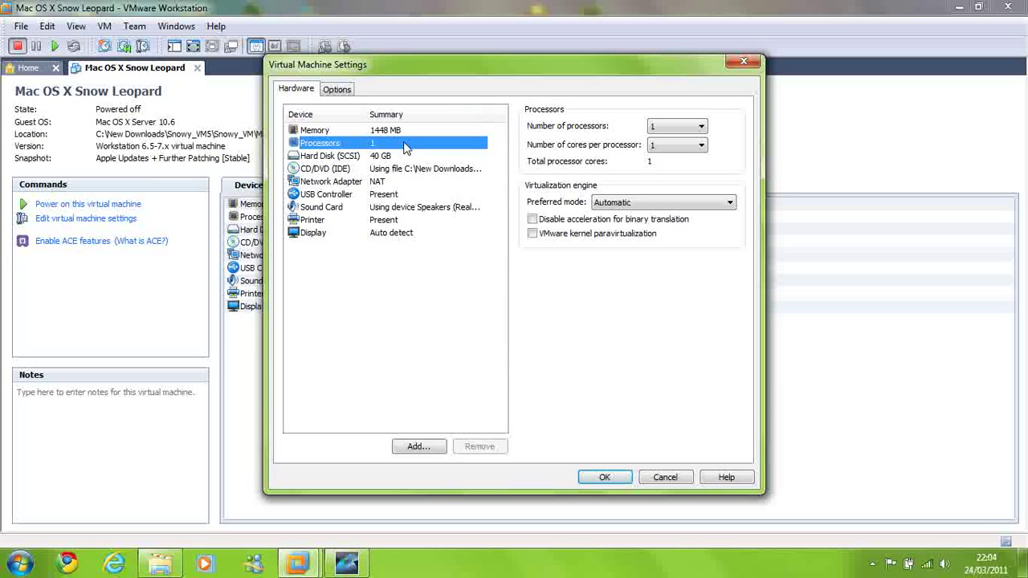
left_click(406, 157)
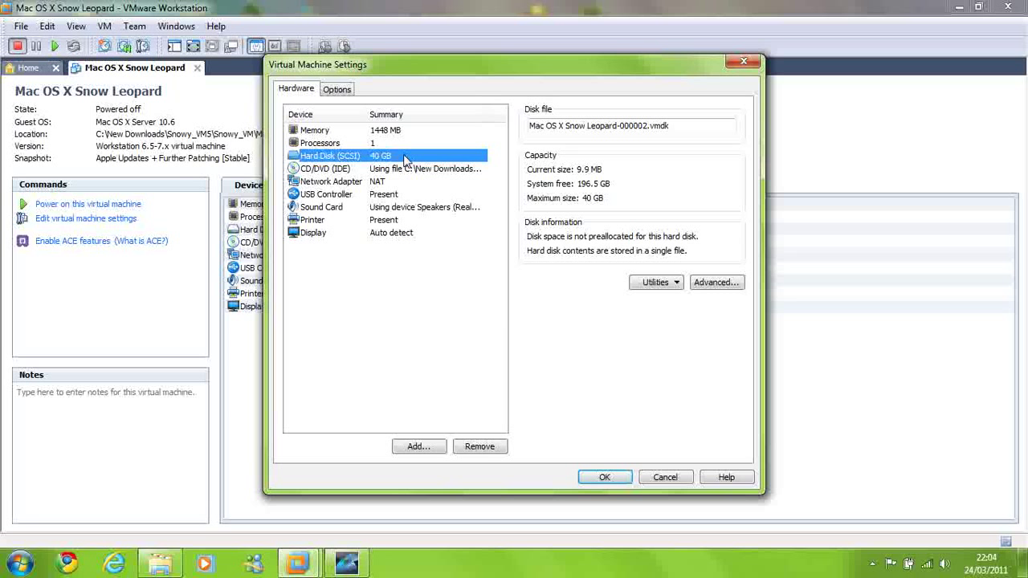
left_click(648, 283)
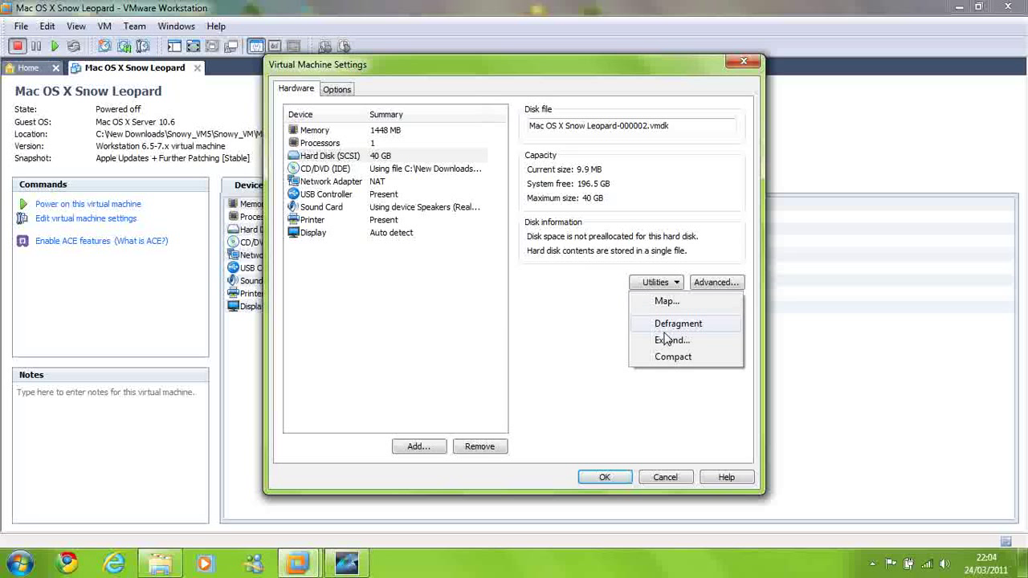
left_click(571, 349)
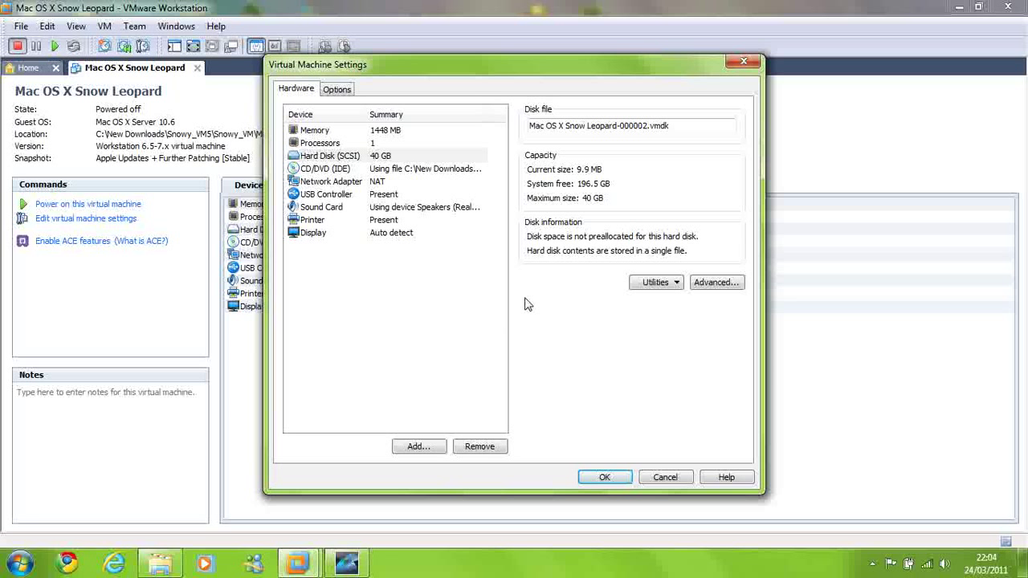
left_click(417, 174)
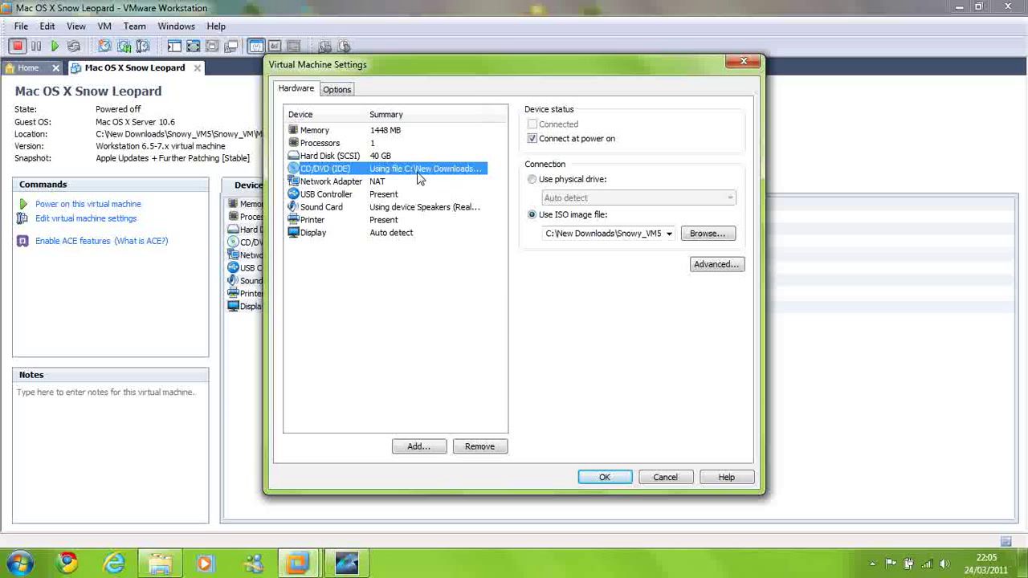
left_click(398, 185)
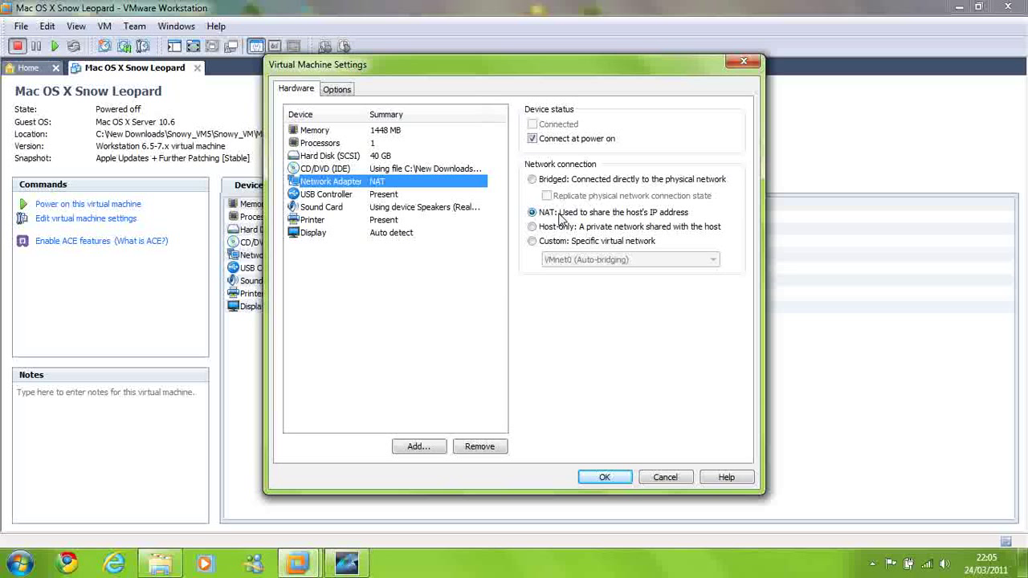
left_click(406, 197)
- Set the sound card to use the specified host sound card, Speakers (Realtek High Definiti
left_click(413, 207)
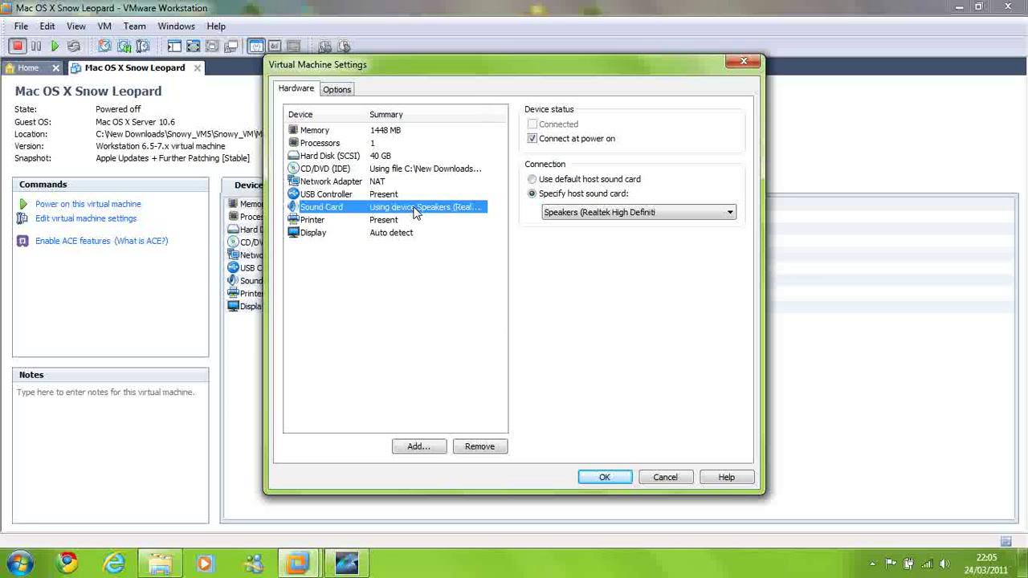
left_click(560, 182)
left_click(562, 193)
left_click(567, 212)
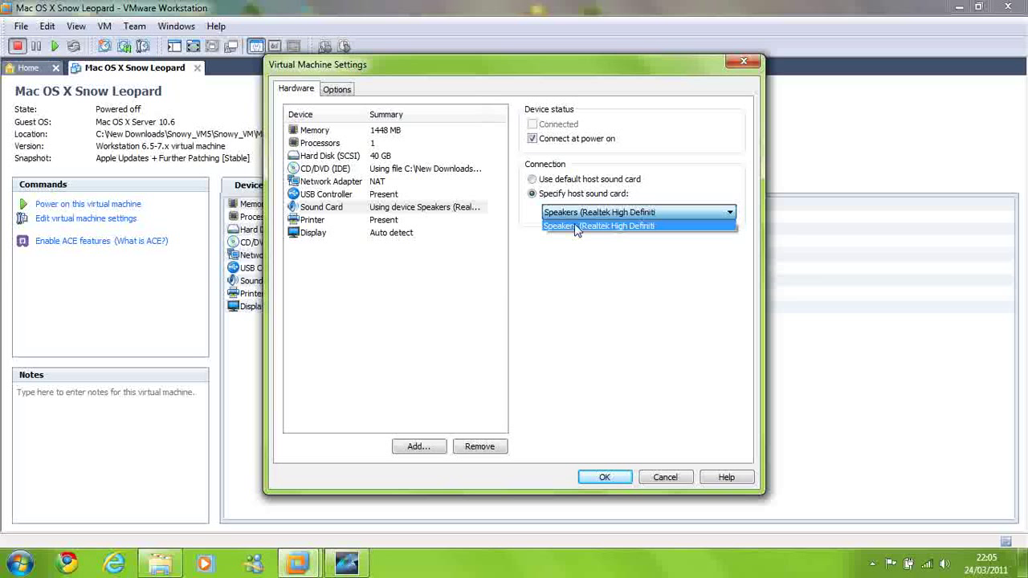
left_click(575, 225)
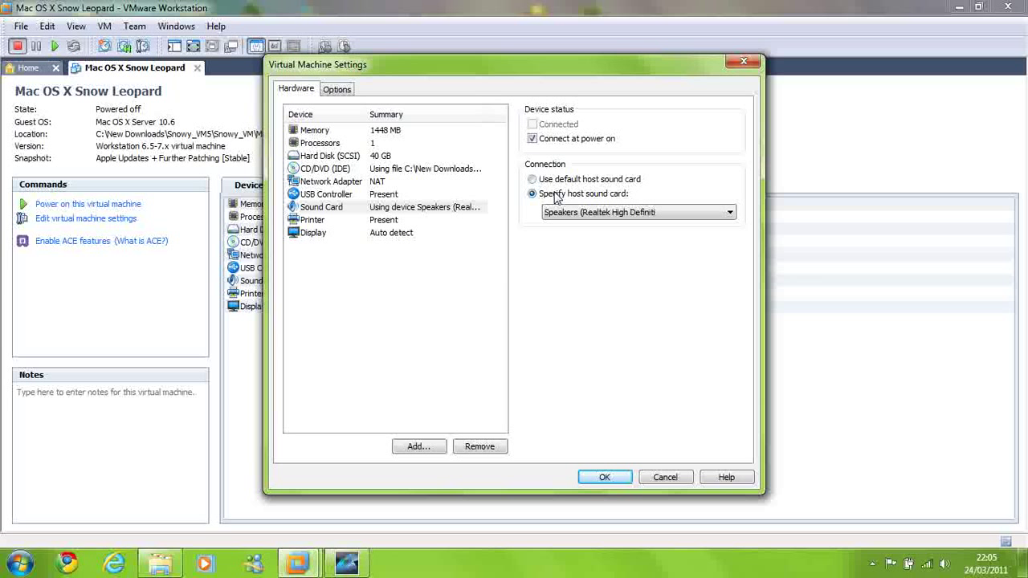
- Review the printer and display hardware settings and the virtual machine's general and power options
left_click(406, 223)
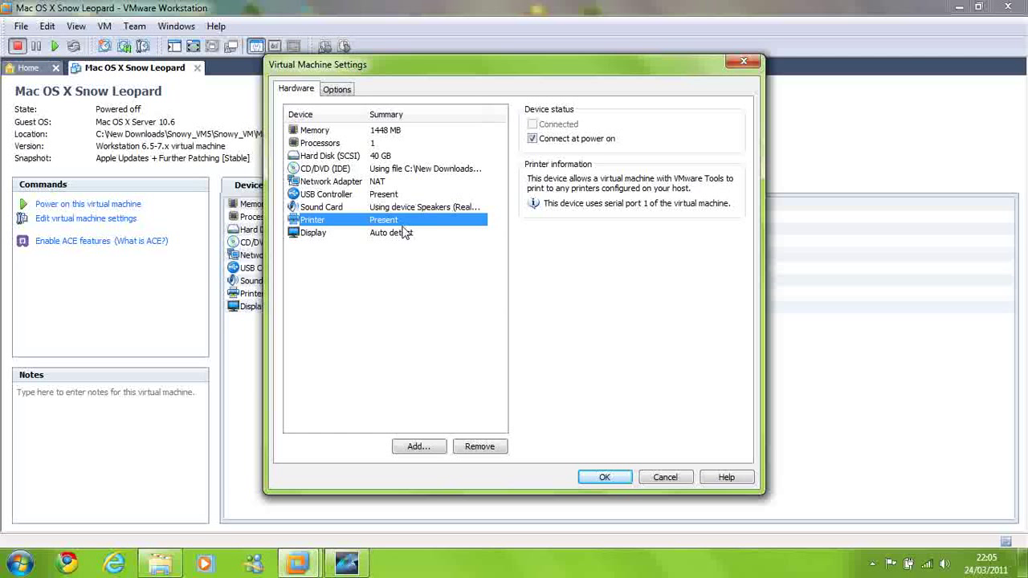
left_click(404, 232)
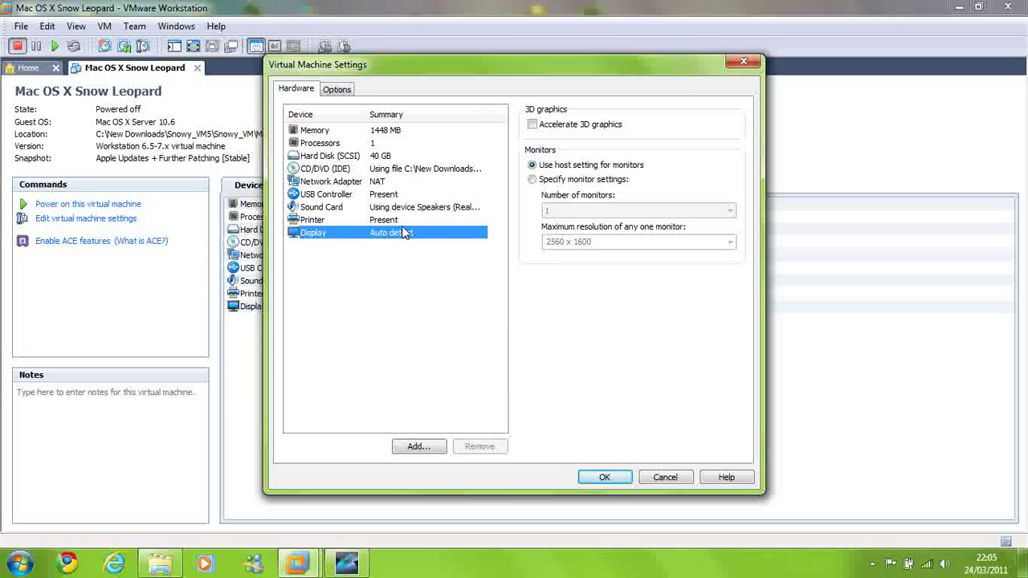
left_click(337, 93)
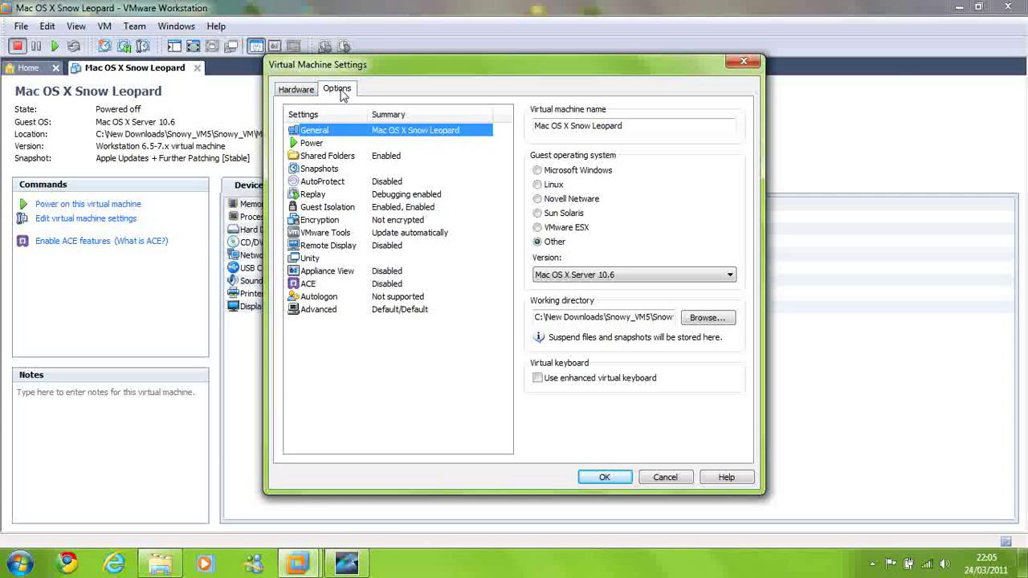
left_click(375, 143)
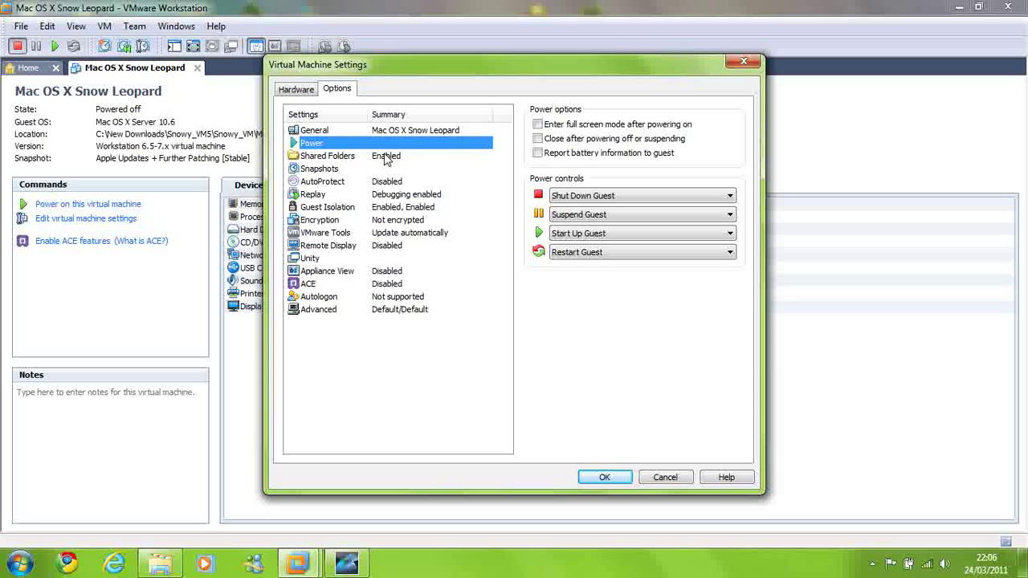
- Remove the shared folder Local Disk from the virtual machine and set folder sharing to Always enabled
left_click(386, 157)
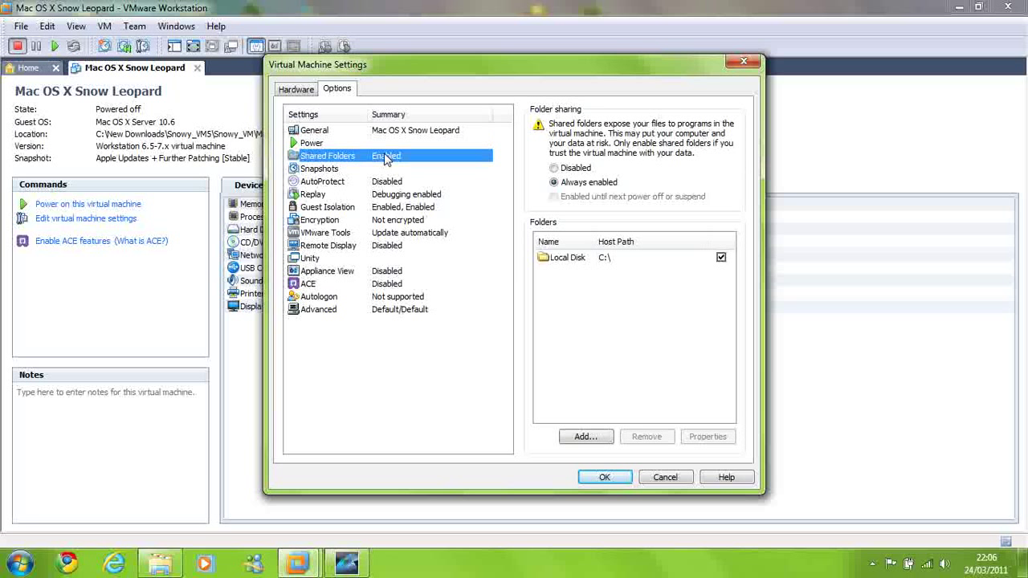
left_click(610, 258)
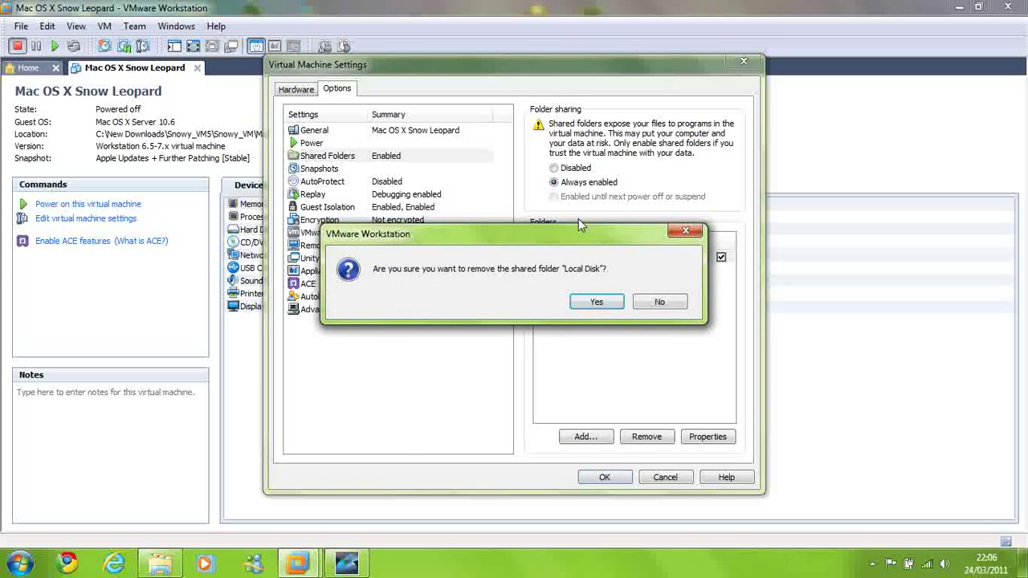
left_click(597, 303)
left_click(578, 169)
left_click(585, 188)
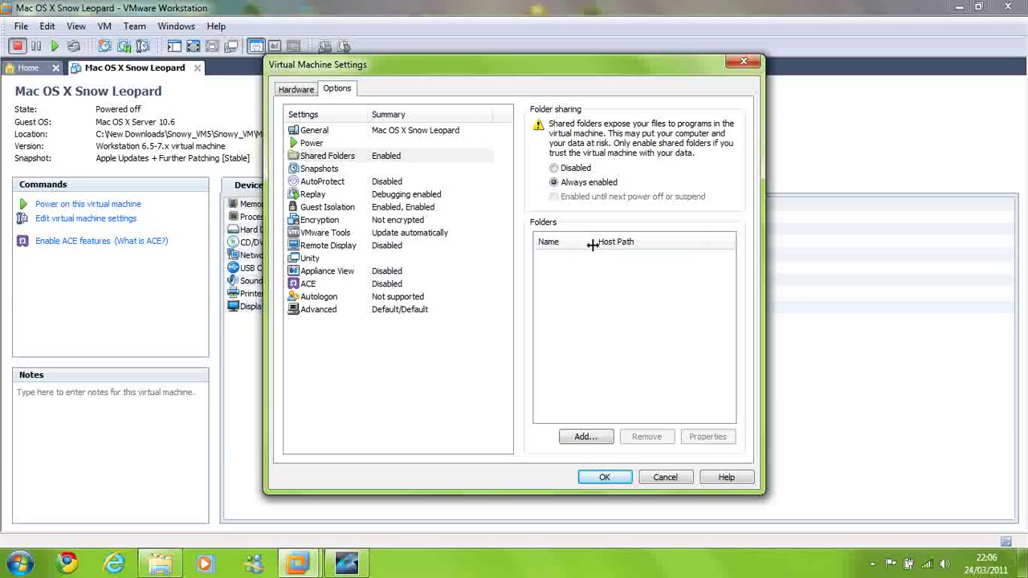
- Add the host's C:\ drive as an enabled shared folder named Local Disk and save the virtual machine settings
left_click(582, 437)
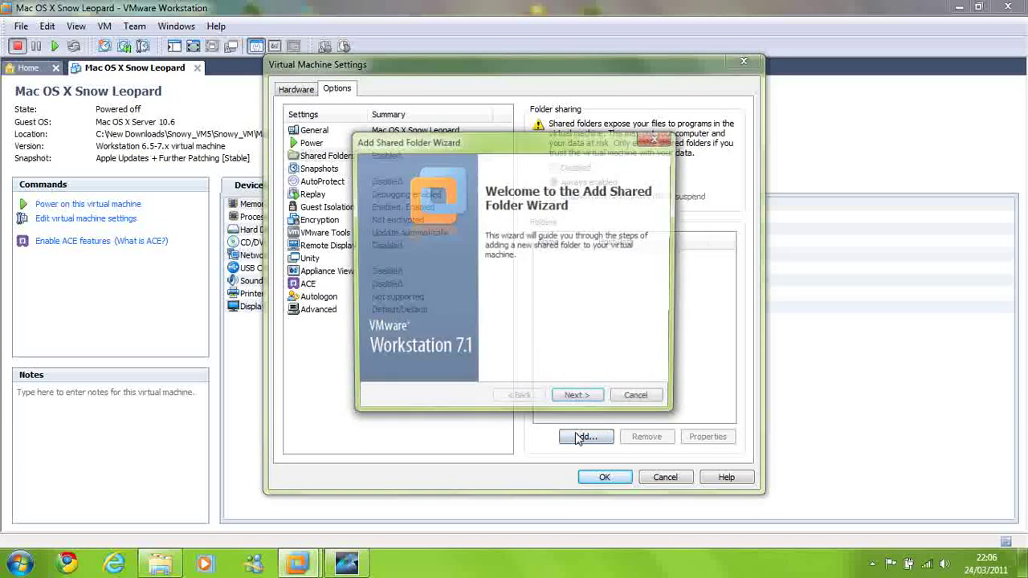
left_click(575, 403)
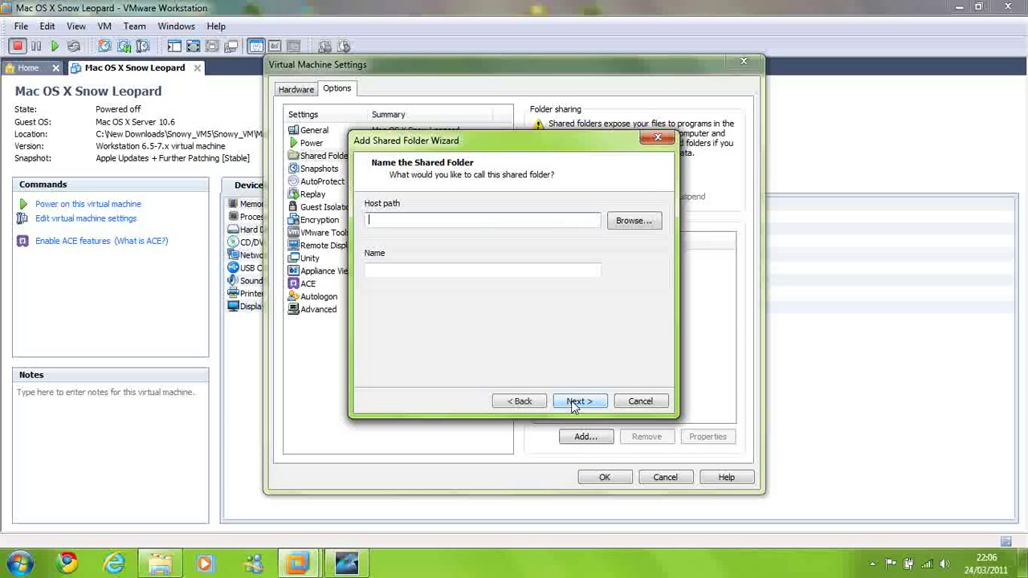
left_click(611, 223)
left_click_drag(615, 277, 615, 222)
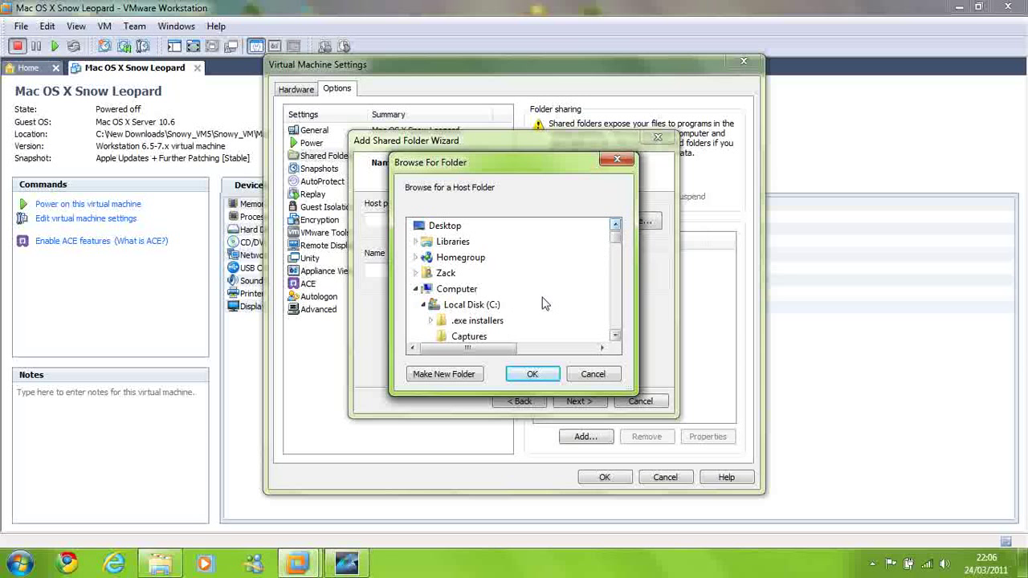
left_click(527, 375)
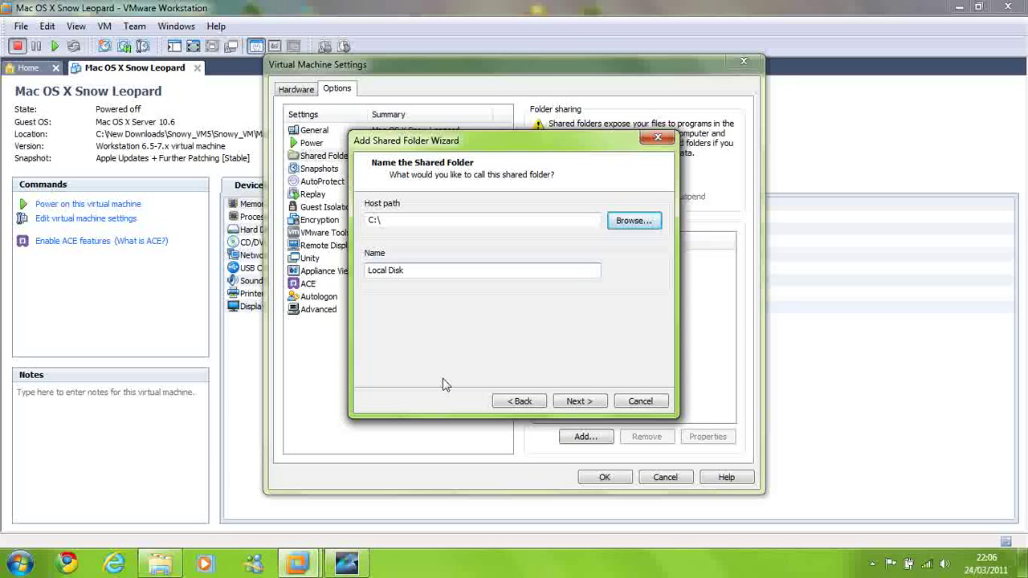
left_click(595, 405)
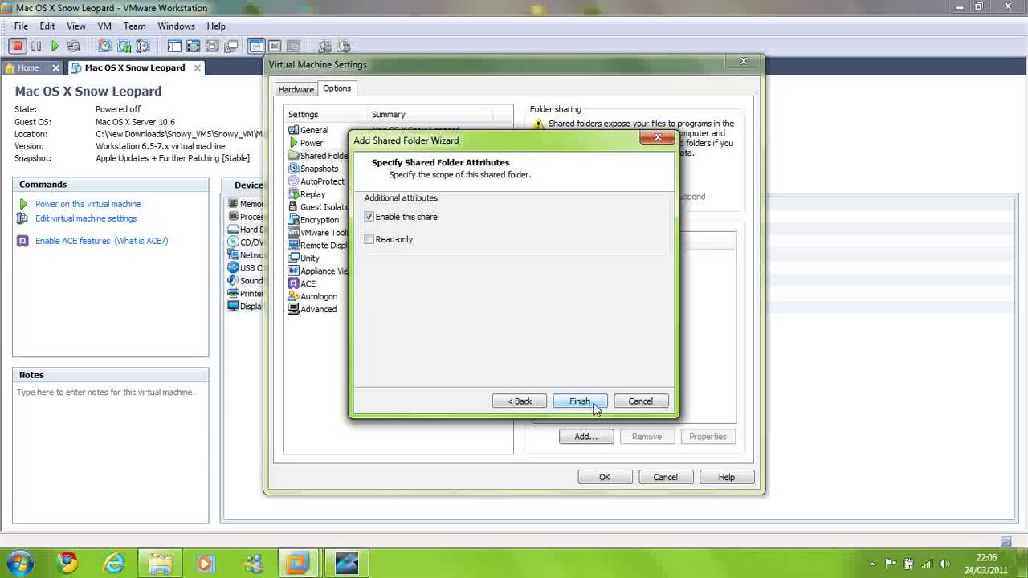
left_click(581, 402)
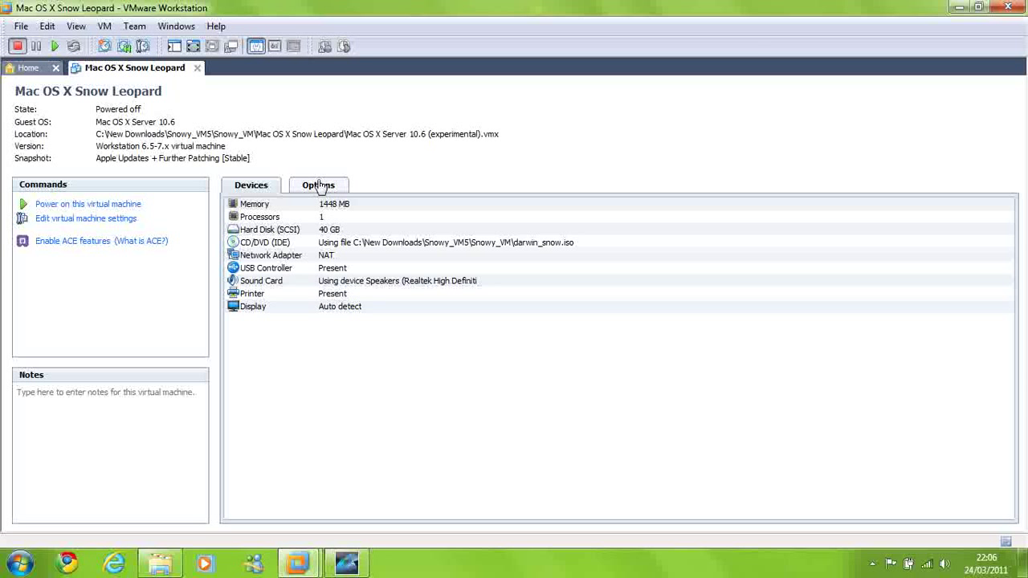
- Power on the virtual machine and boot the Macintosh HD volume with the -v option for diagnostic messages
left_click(104, 208)
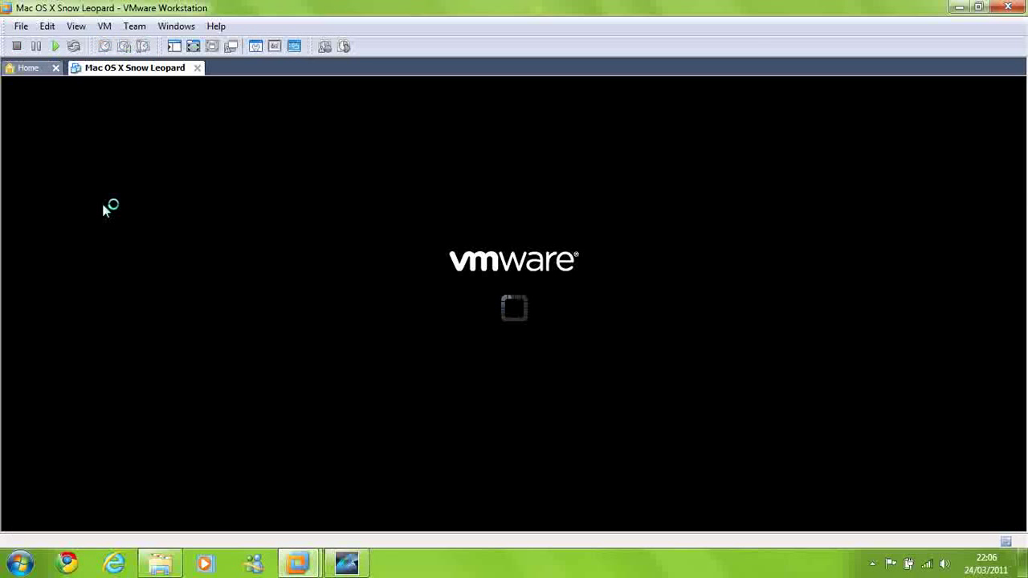
left_click(473, 309)
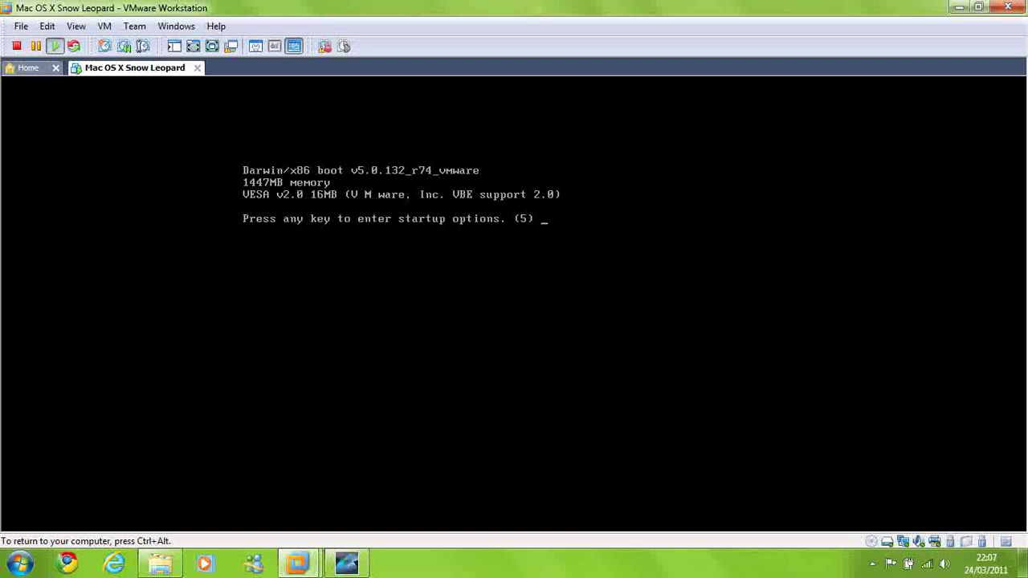
key("F8")
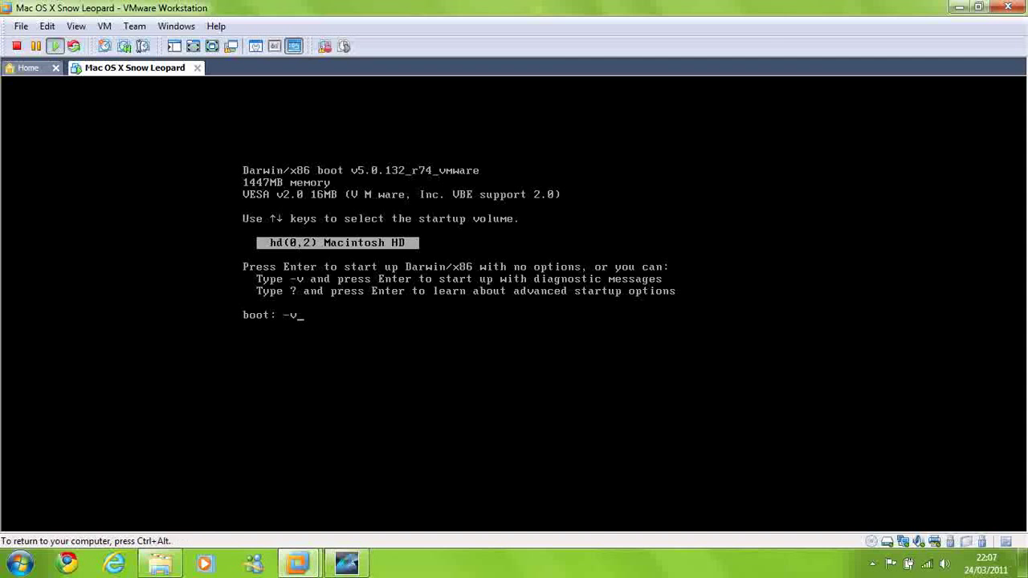
key("Return")
key("ctrl+alt")
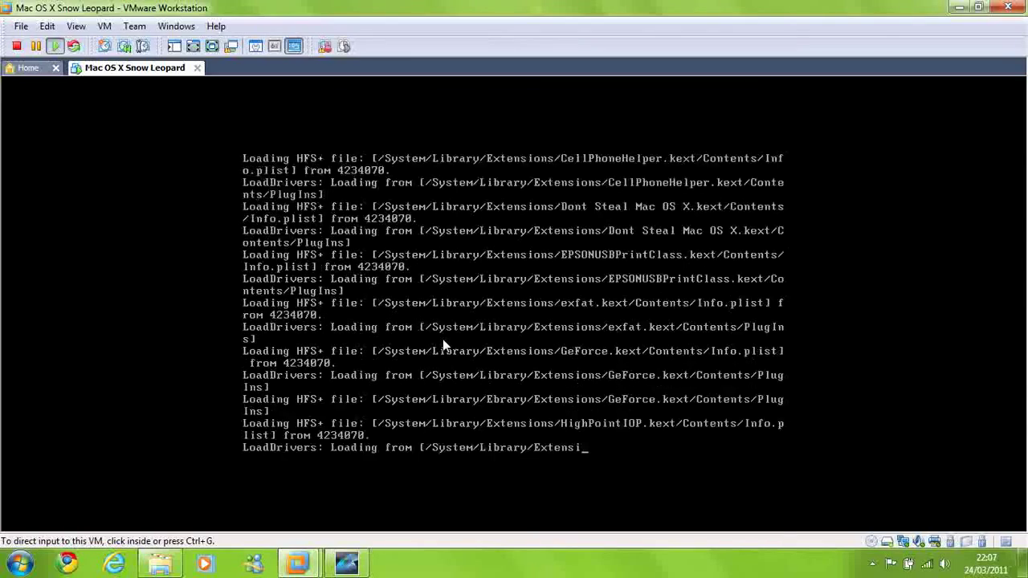
left_click(872, 543)
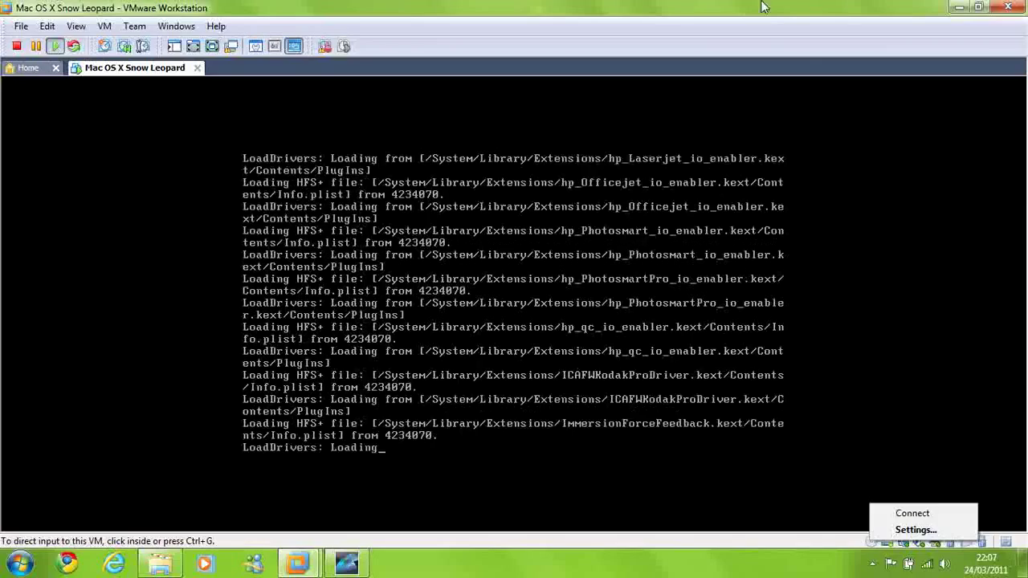
left_click(752, 6)
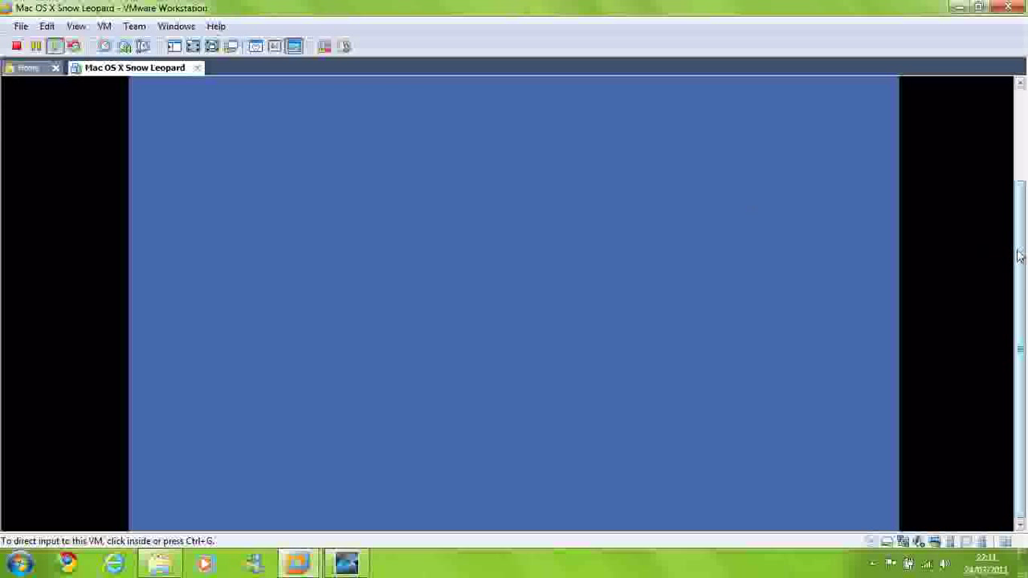
- Check the contents of VMware Shared Folders on the Mac desktop and close its window
left_click(1018, 163)
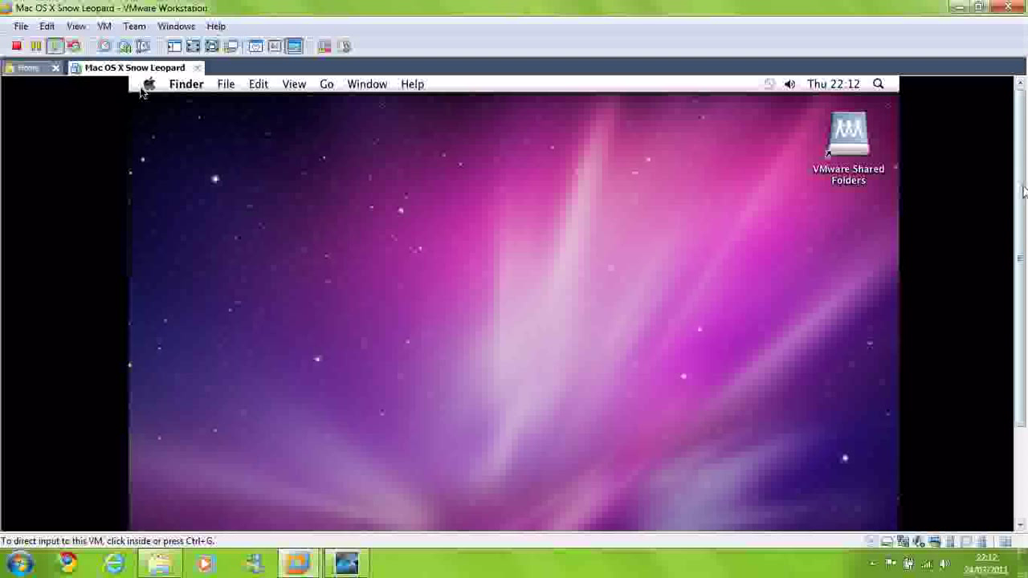
left_click(845, 142)
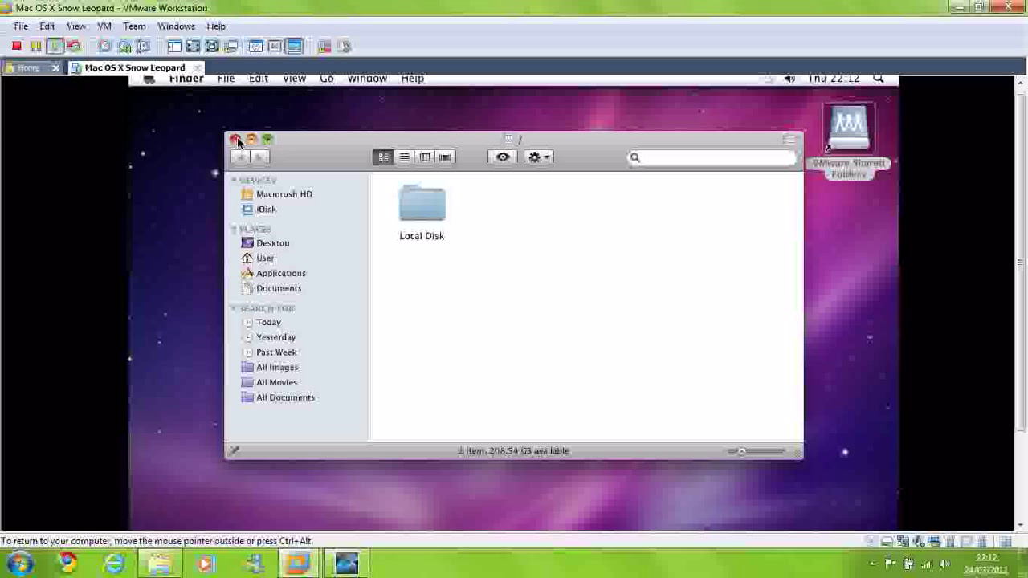
left_click(235, 140)
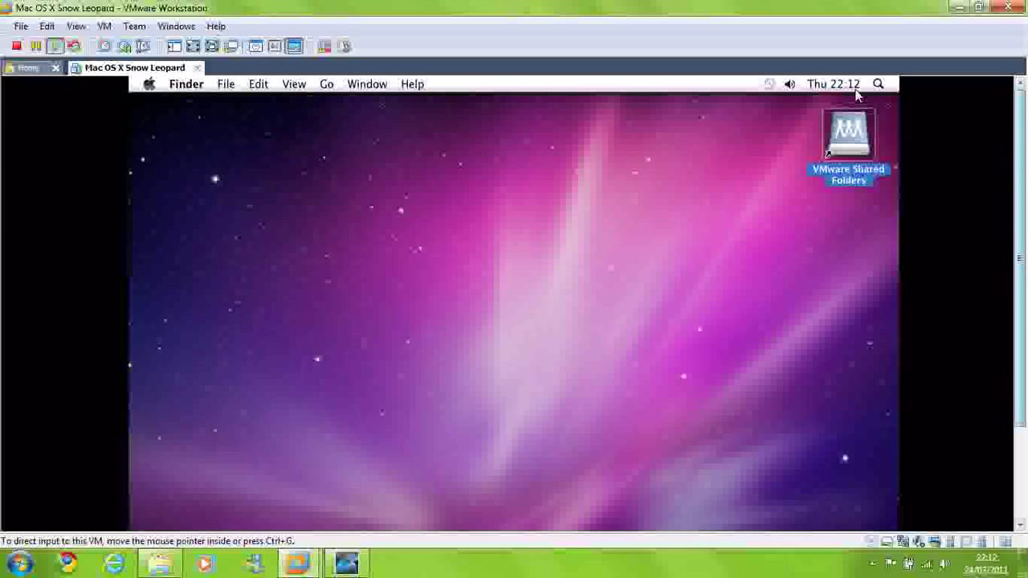
- Copy com.apple.Boot.plist from the Library/Preferences/SystemConfiguration folder on Macintosh HD to the desktop
left_click(327, 84)
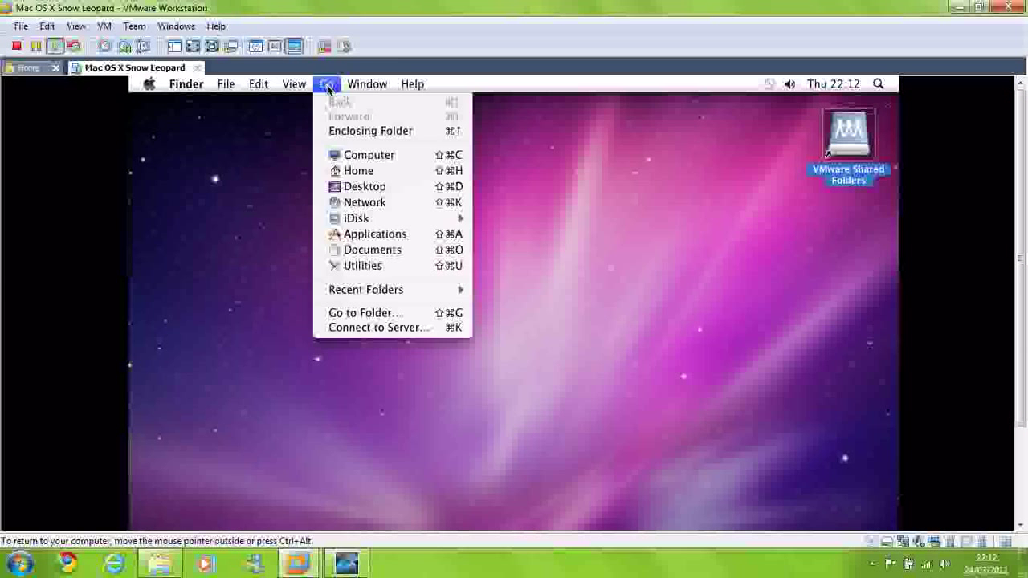
left_click(355, 157)
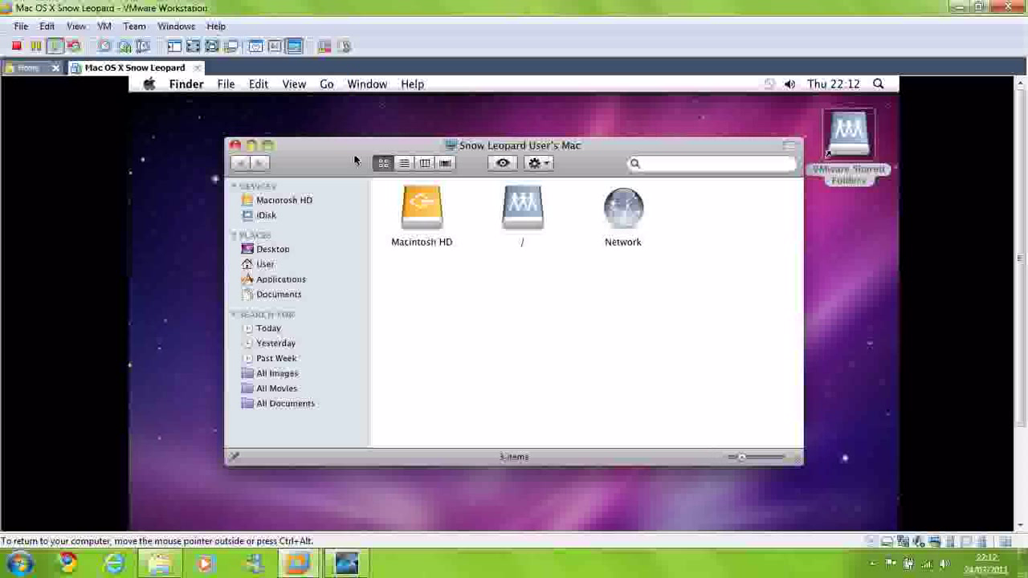
double_click(425, 215)
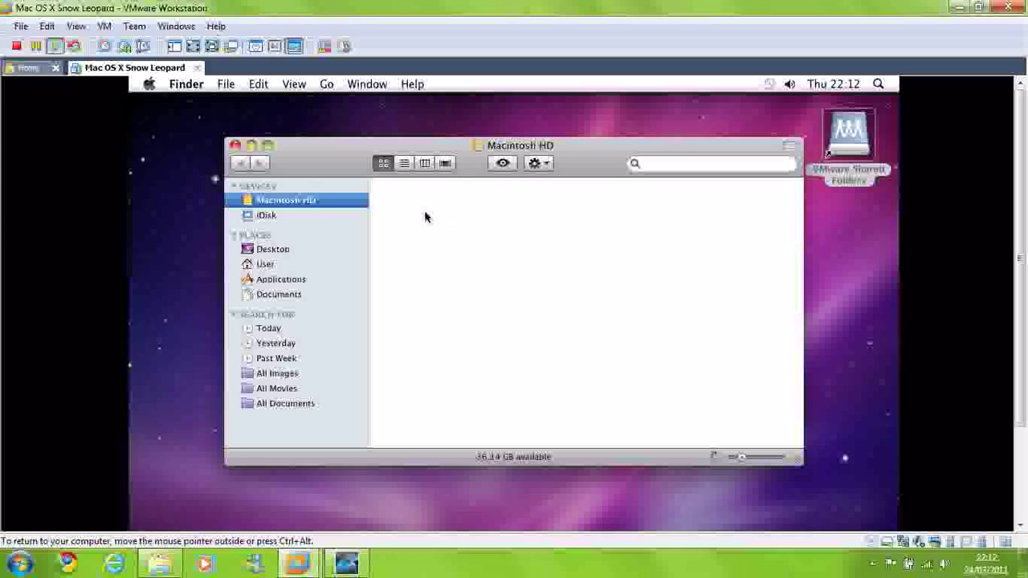
double_click(504, 213)
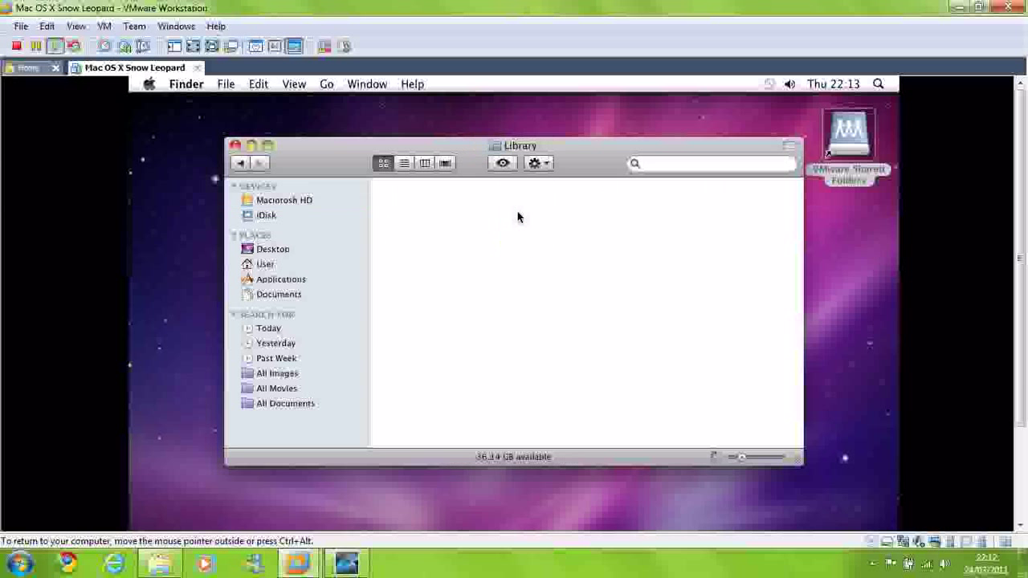
scroll(679, 268, "down", 10)
double_click(715, 273)
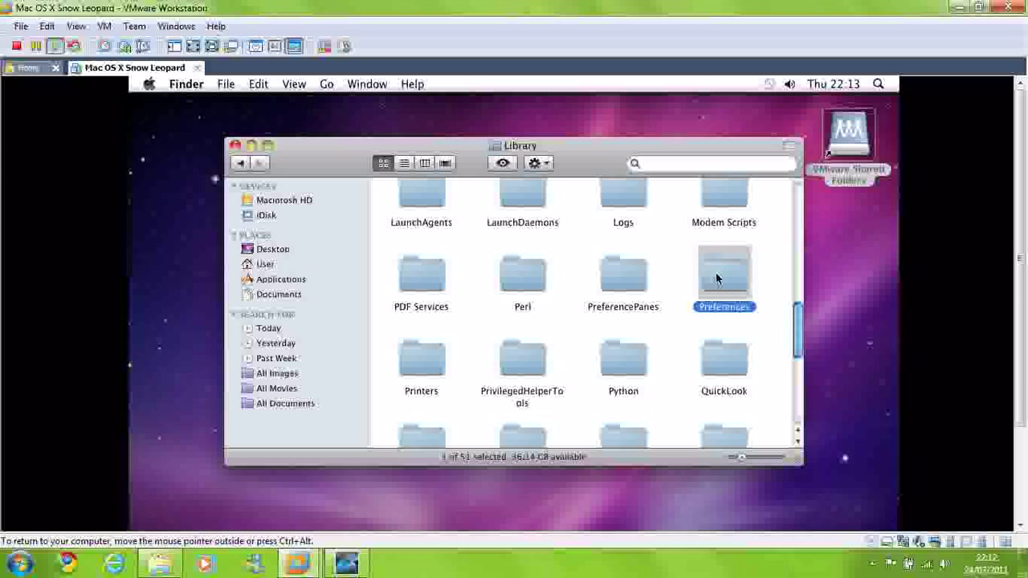
scroll(747, 313, "down", 5)
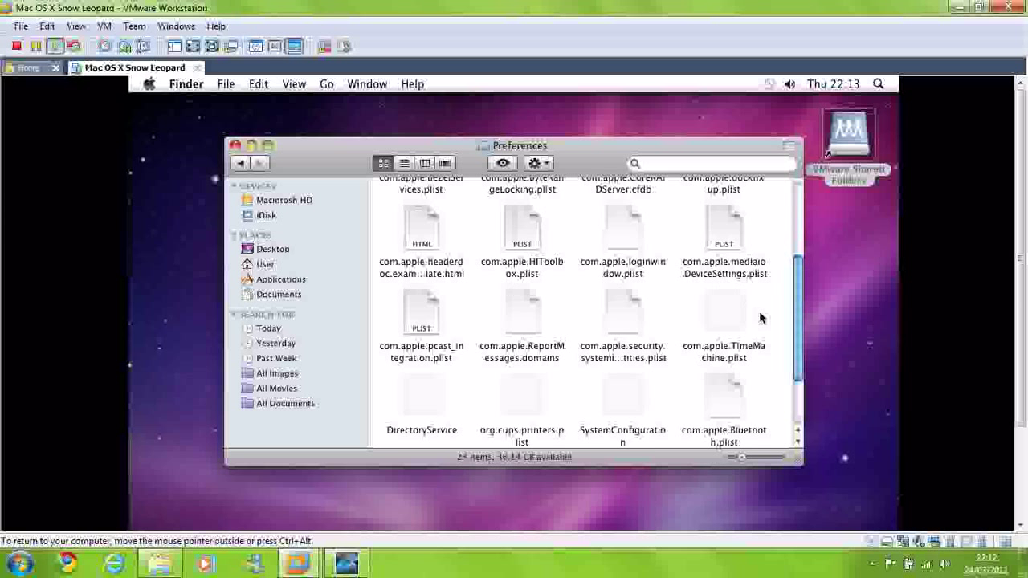
left_click(620, 404)
double_click(620, 404)
left_click_drag(419, 211, 843, 243)
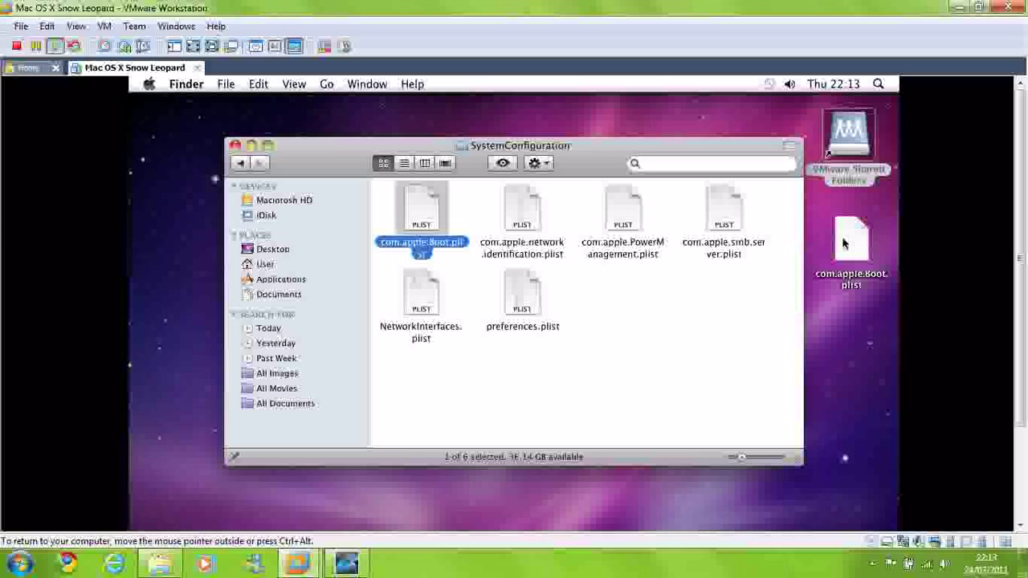
- Open the desktop copy of com.apple.Boot.plist and add the line <key>Graphics Mode</key> below the Kernel Flags string
left_click(843, 242)
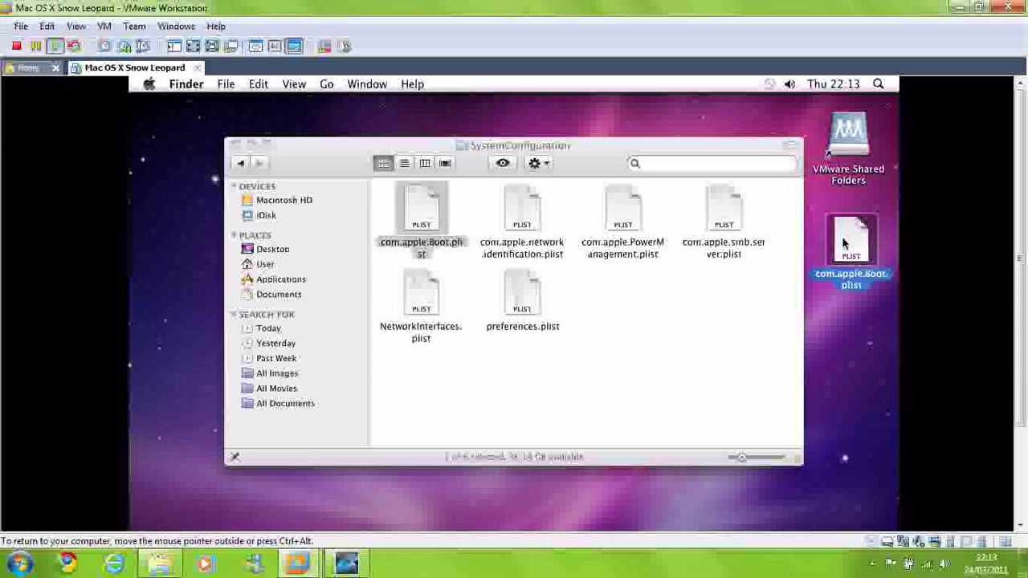
double_click(843, 243)
left_click(389, 241)
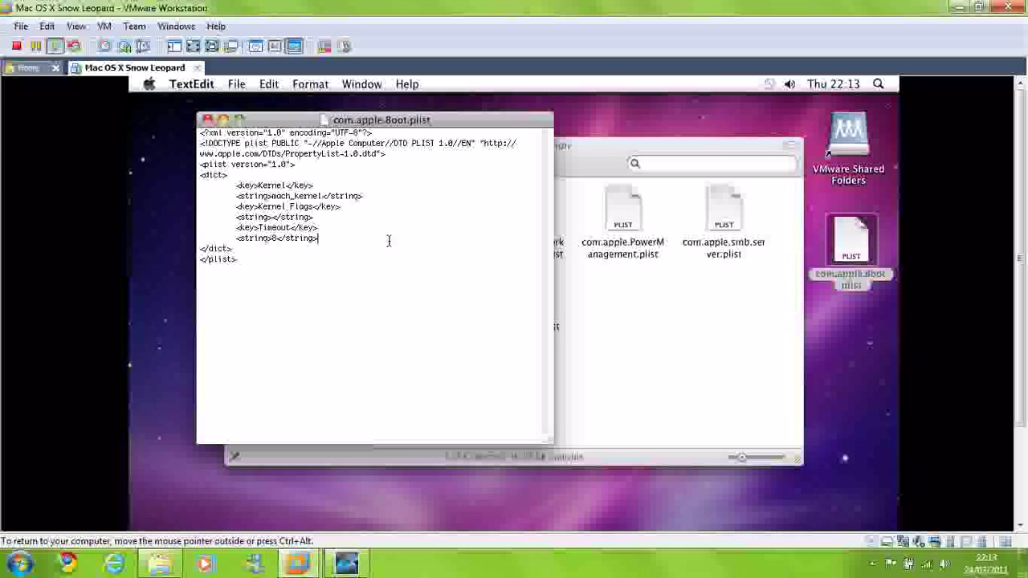
left_click(363, 220)
key("Return")
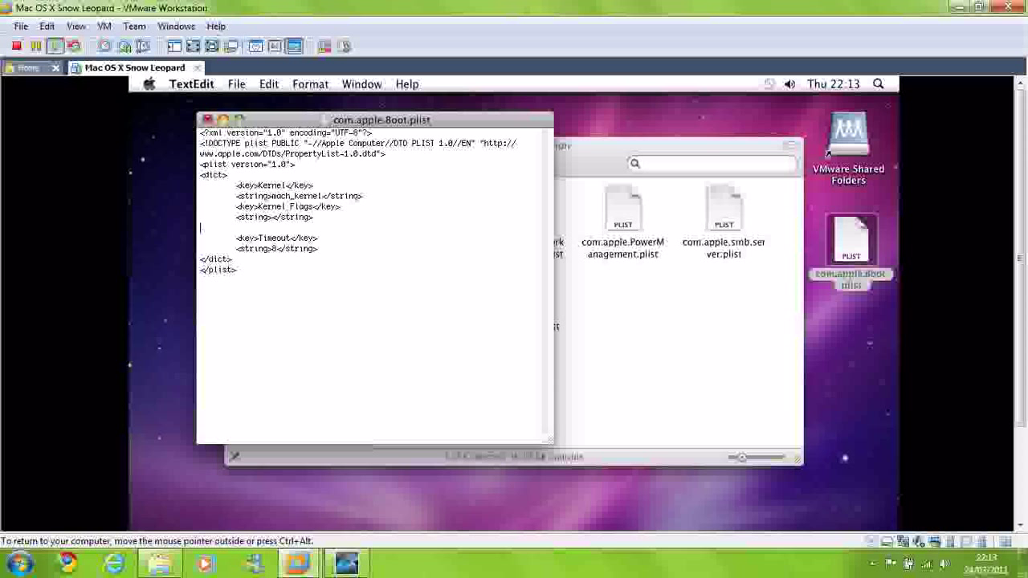
type("<key")
key("BackSpace")
key("BackSpace")
type("key>Graphics Mode")
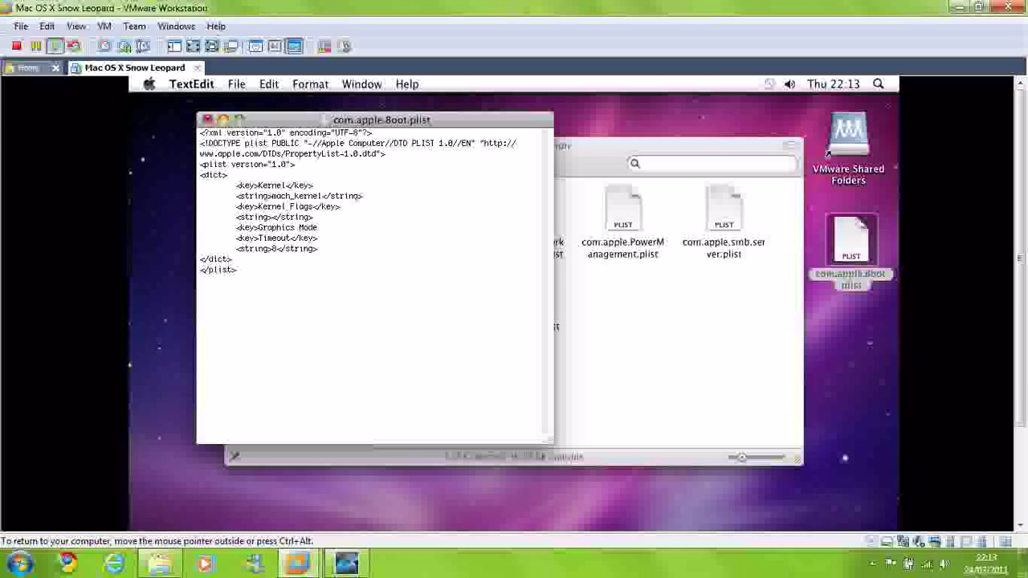
type("</key>")
- Add the line <string>1366x768x32</string> below the Graphics Mode key, and save and close the file
key("Return")
key("Tab")
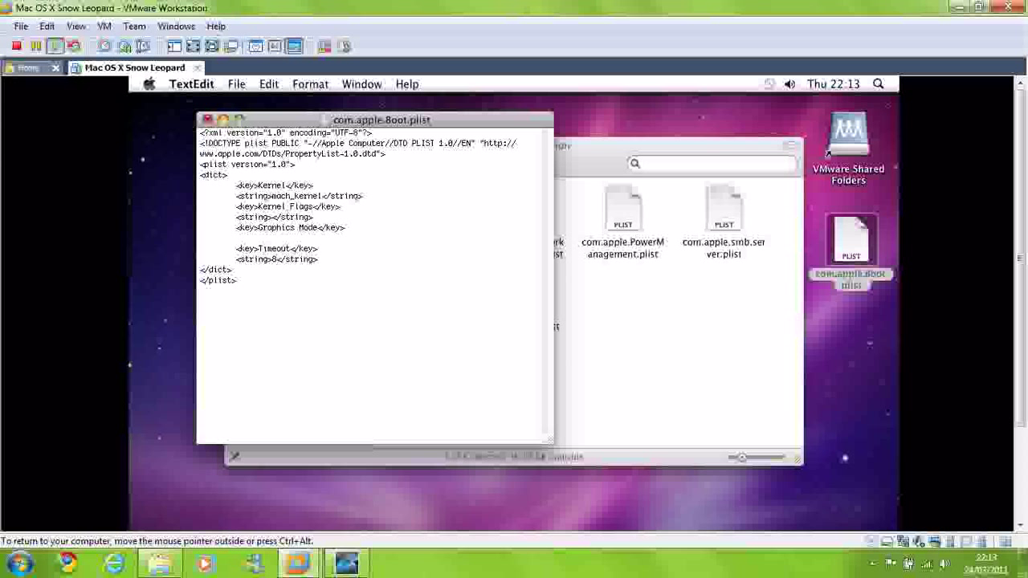
type("<string>1366x768x32")
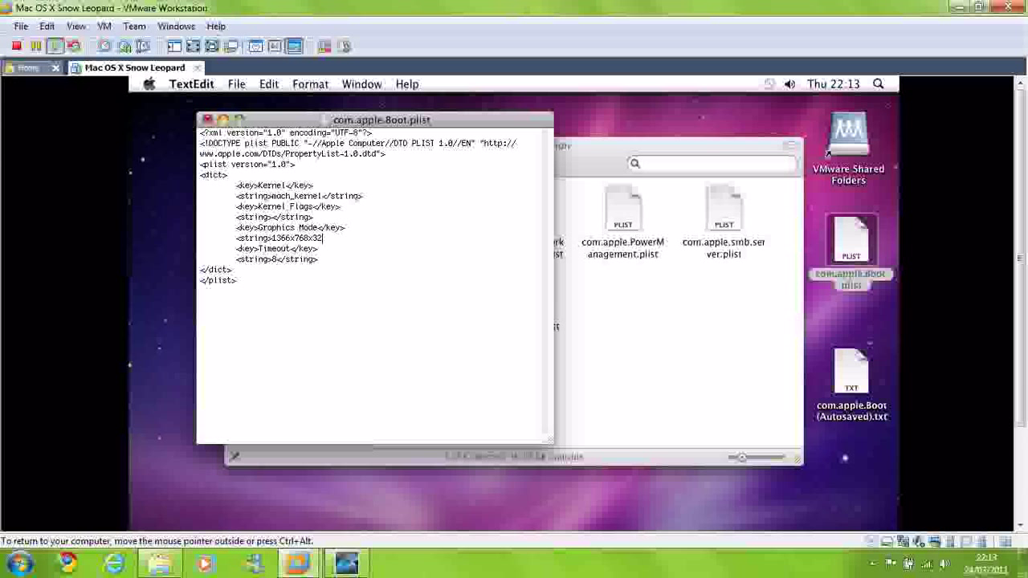
type("tring>")
left_click(208, 120)
left_click(496, 204)
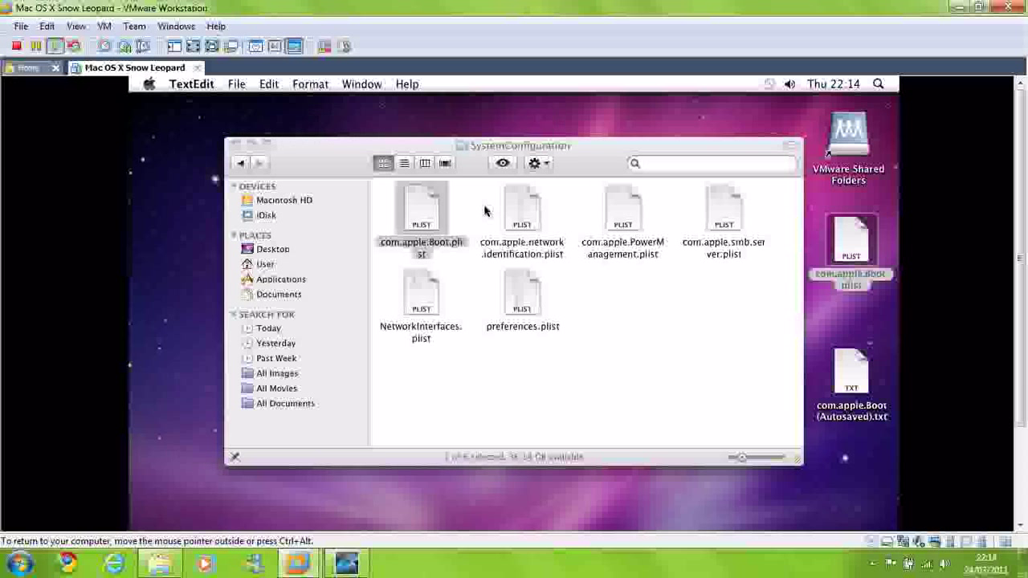
- Move the original com.apple.Boot.plist in the SystemConfiguration folder to the Trash and authorize the change
right_click(425, 213)
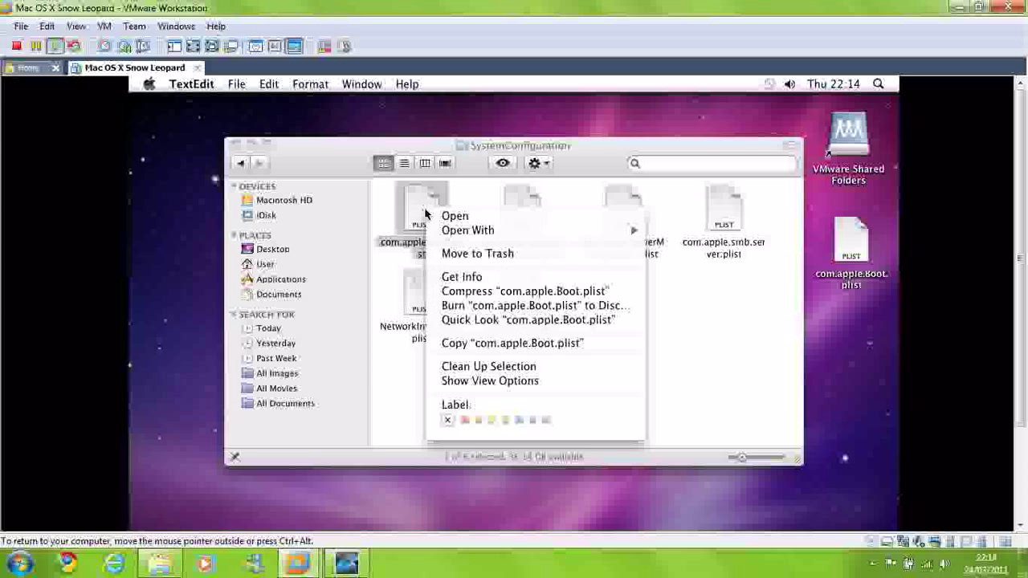
left_click(458, 252)
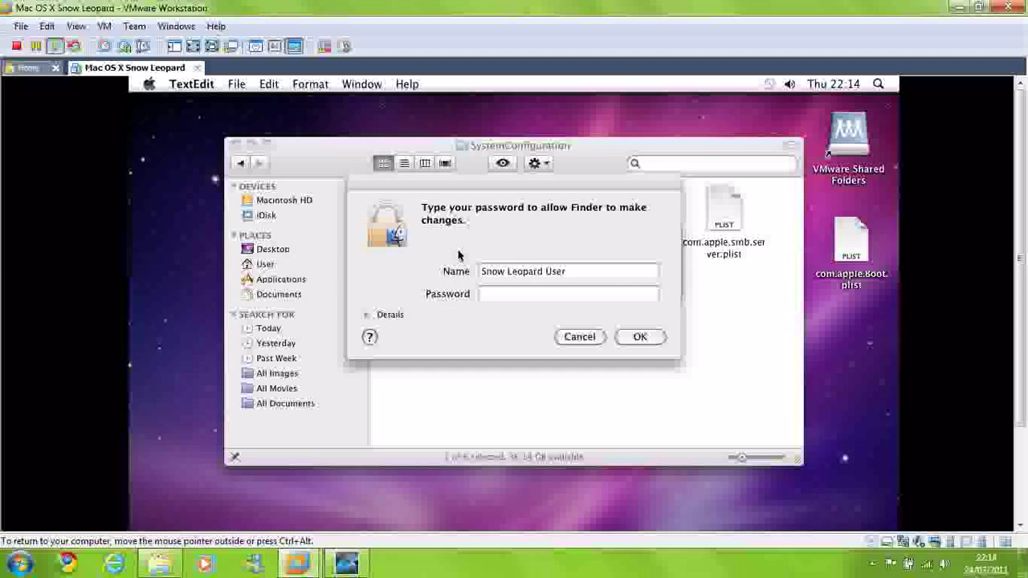
left_click(640, 336)
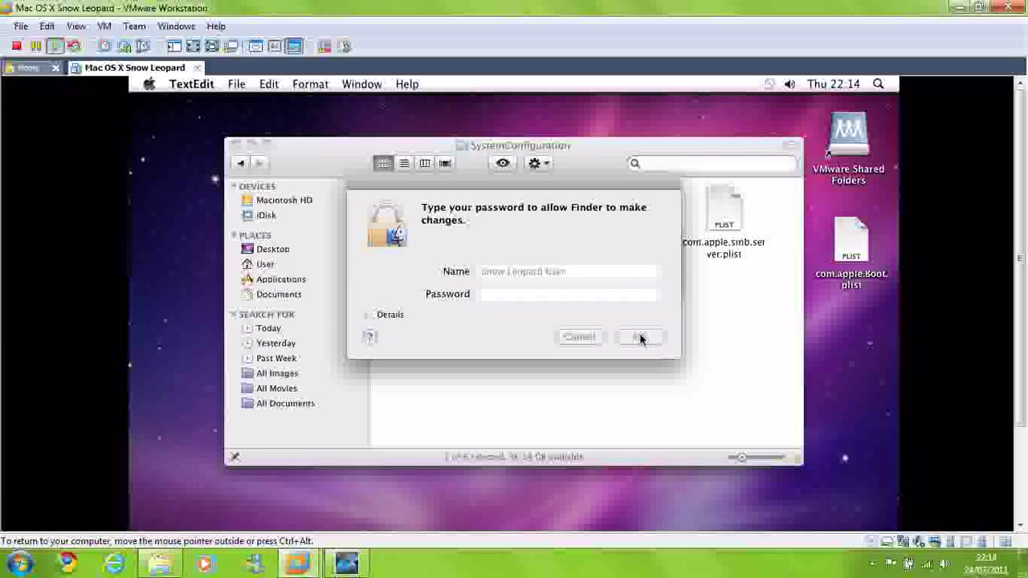
- Move the edited com.apple.Boot.plist from the desktop into SystemConfiguration, authenticate the change, and close the folder window
left_click_drag(849, 253, 413, 225)
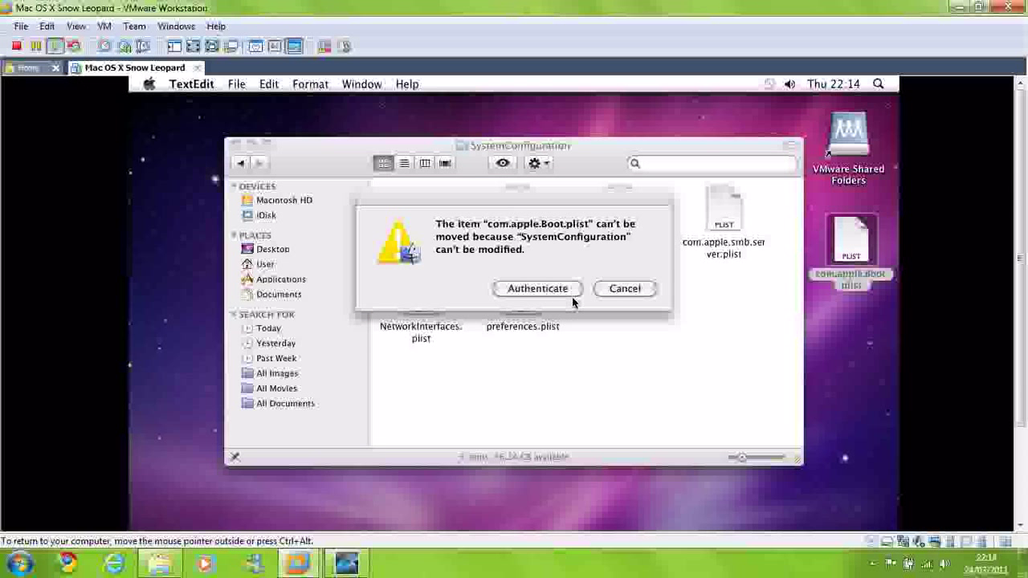
left_click(562, 297)
left_click(636, 337)
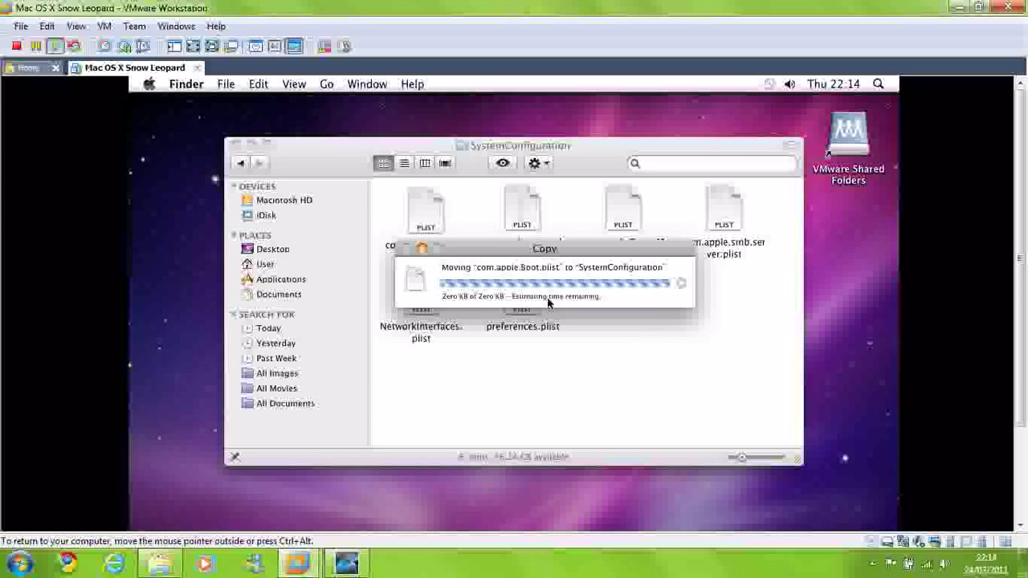
left_click(235, 146)
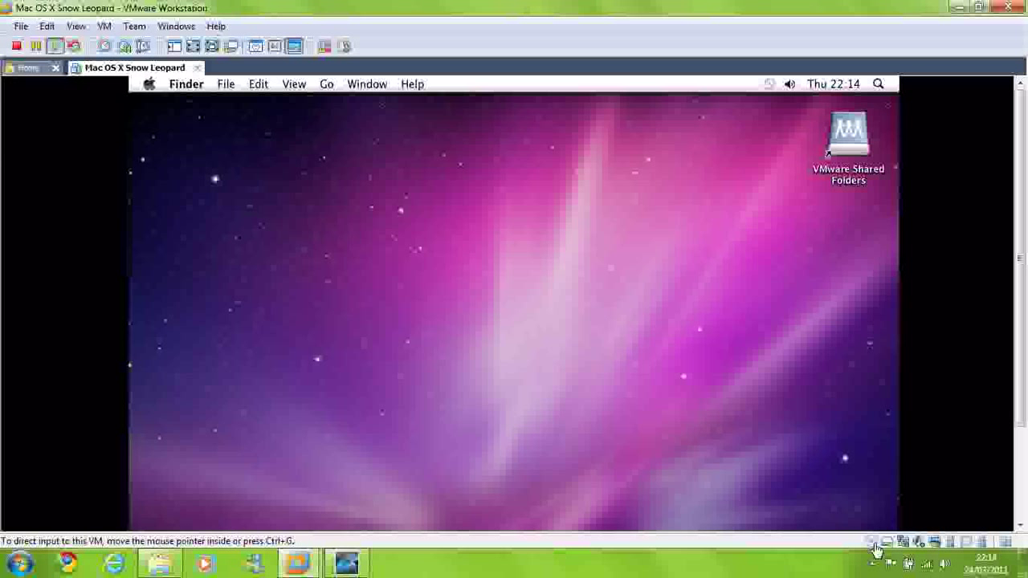
- Connect the VMware Tools disc to the virtual machine and restart Mac OS X
left_click(880, 514)
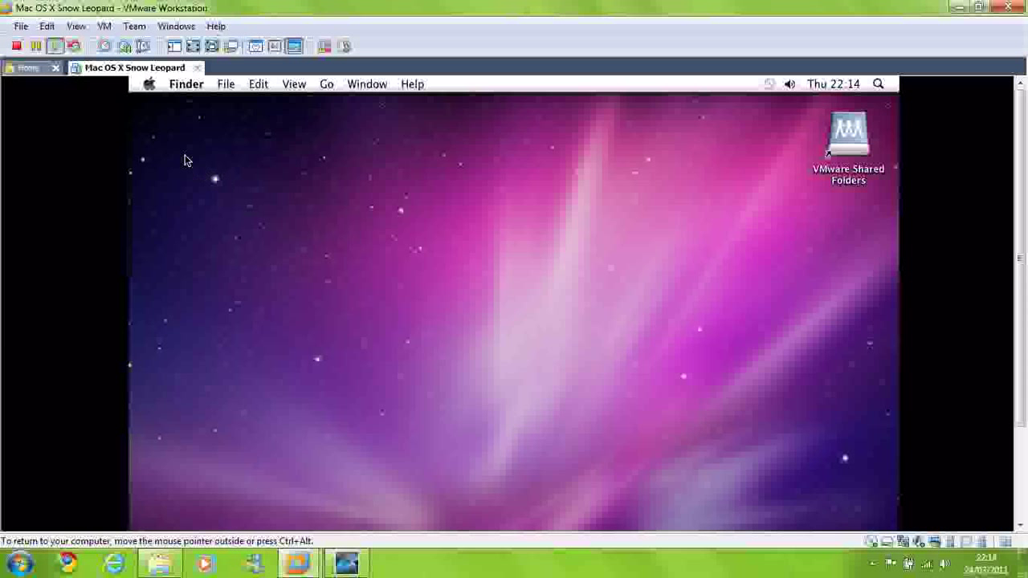
left_click(150, 84)
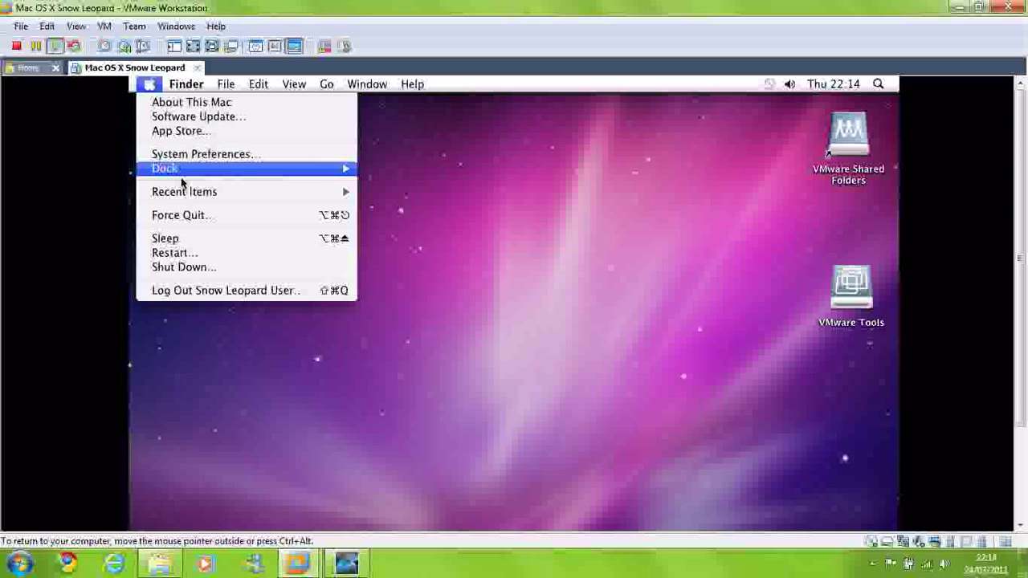
left_click(183, 252)
left_click(628, 287)
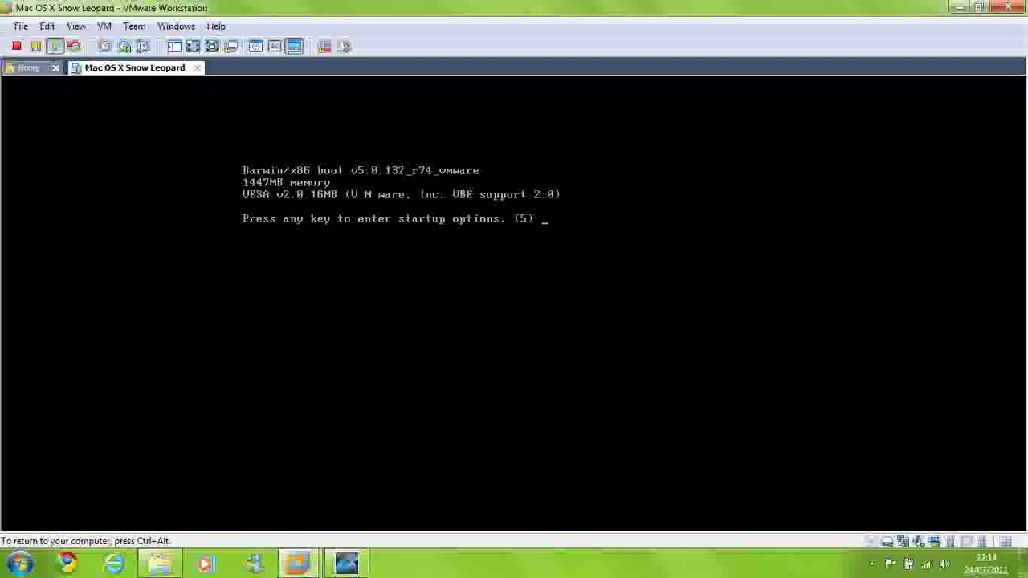
- Boot the Macintosh HD volume from the Darwin startup prompt with no options and release input to the host
key("ctrl+alt")
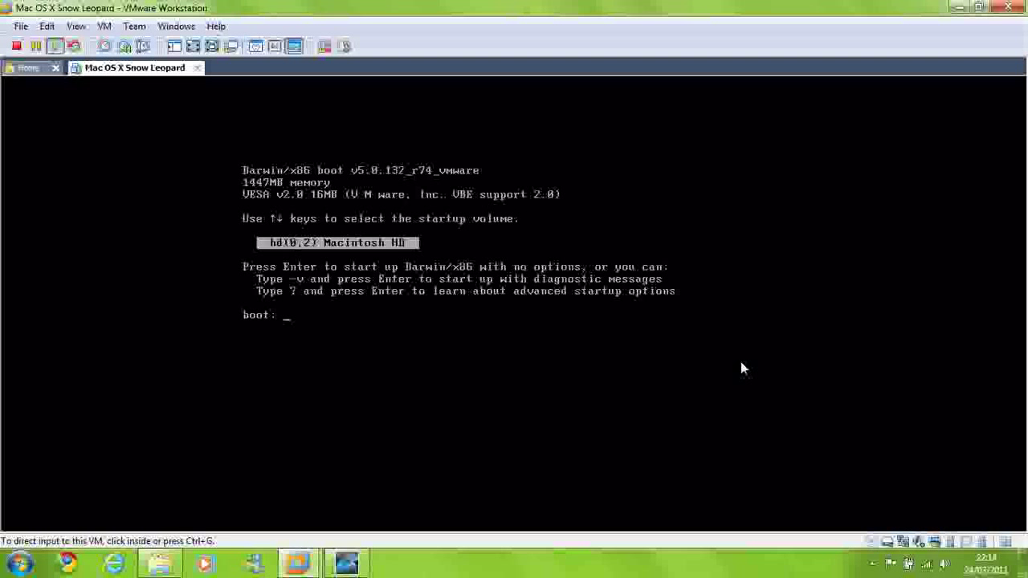
left_click(637, 327)
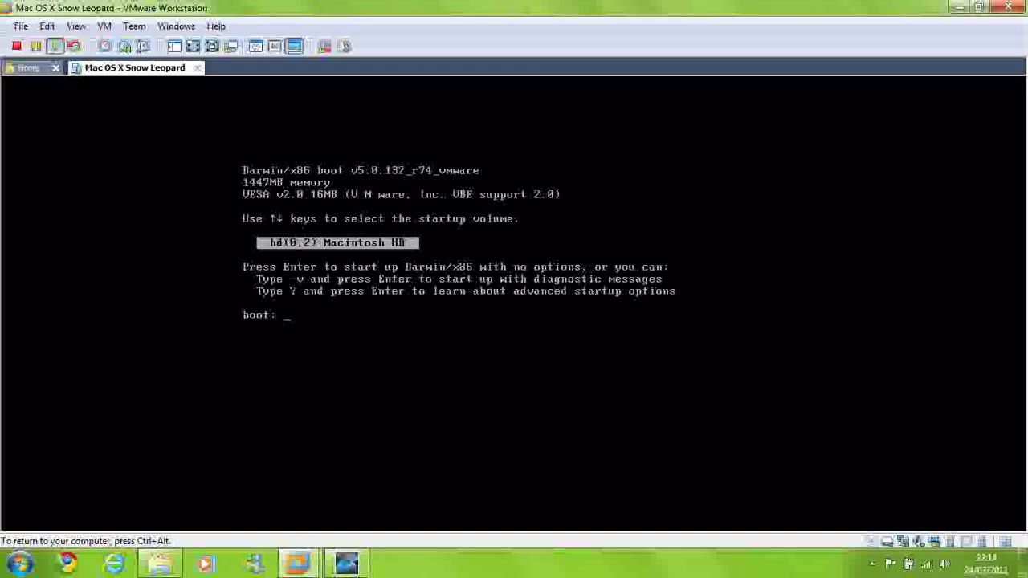
key("Return")
key("ctrl+alt")
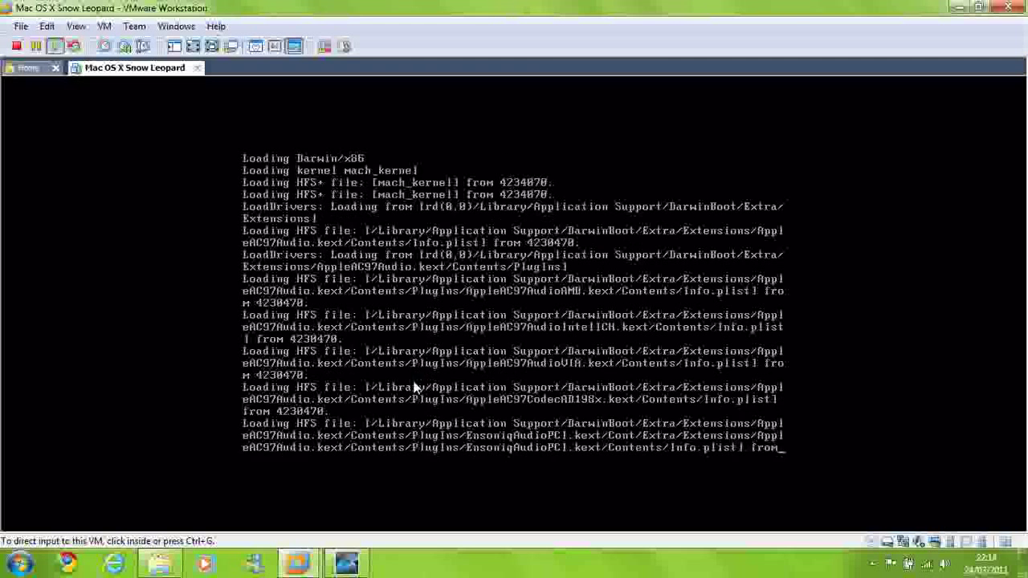